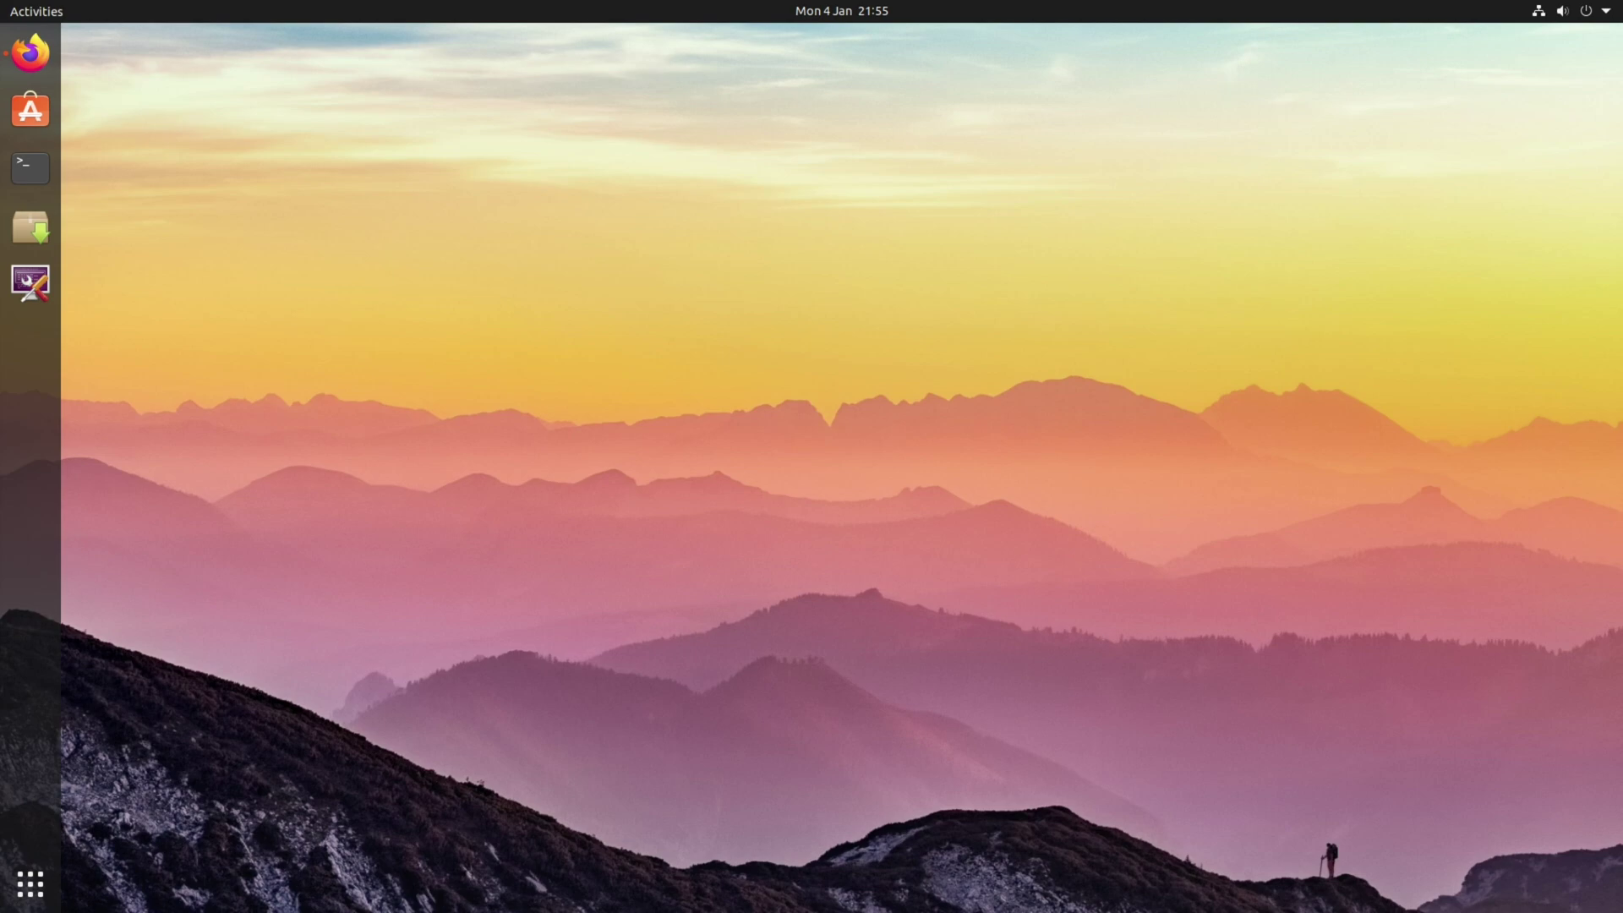
- Return to Firefox's Releases - XanMod tab and scroll back to the top of the page
key("alt+Tab")
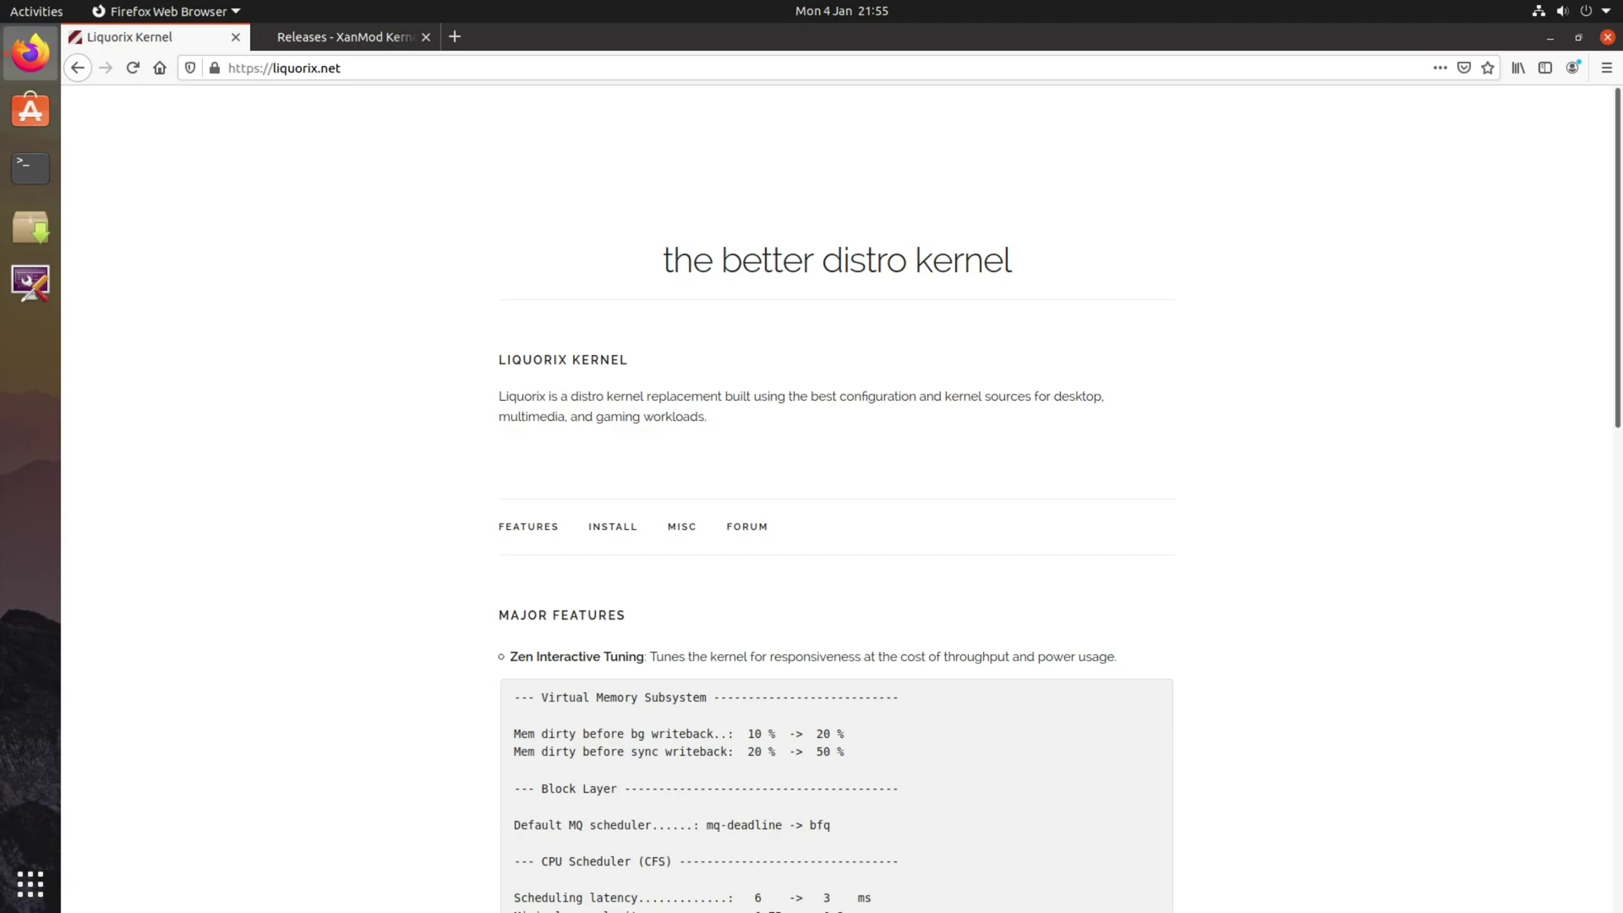
key("ctrl+Tab")
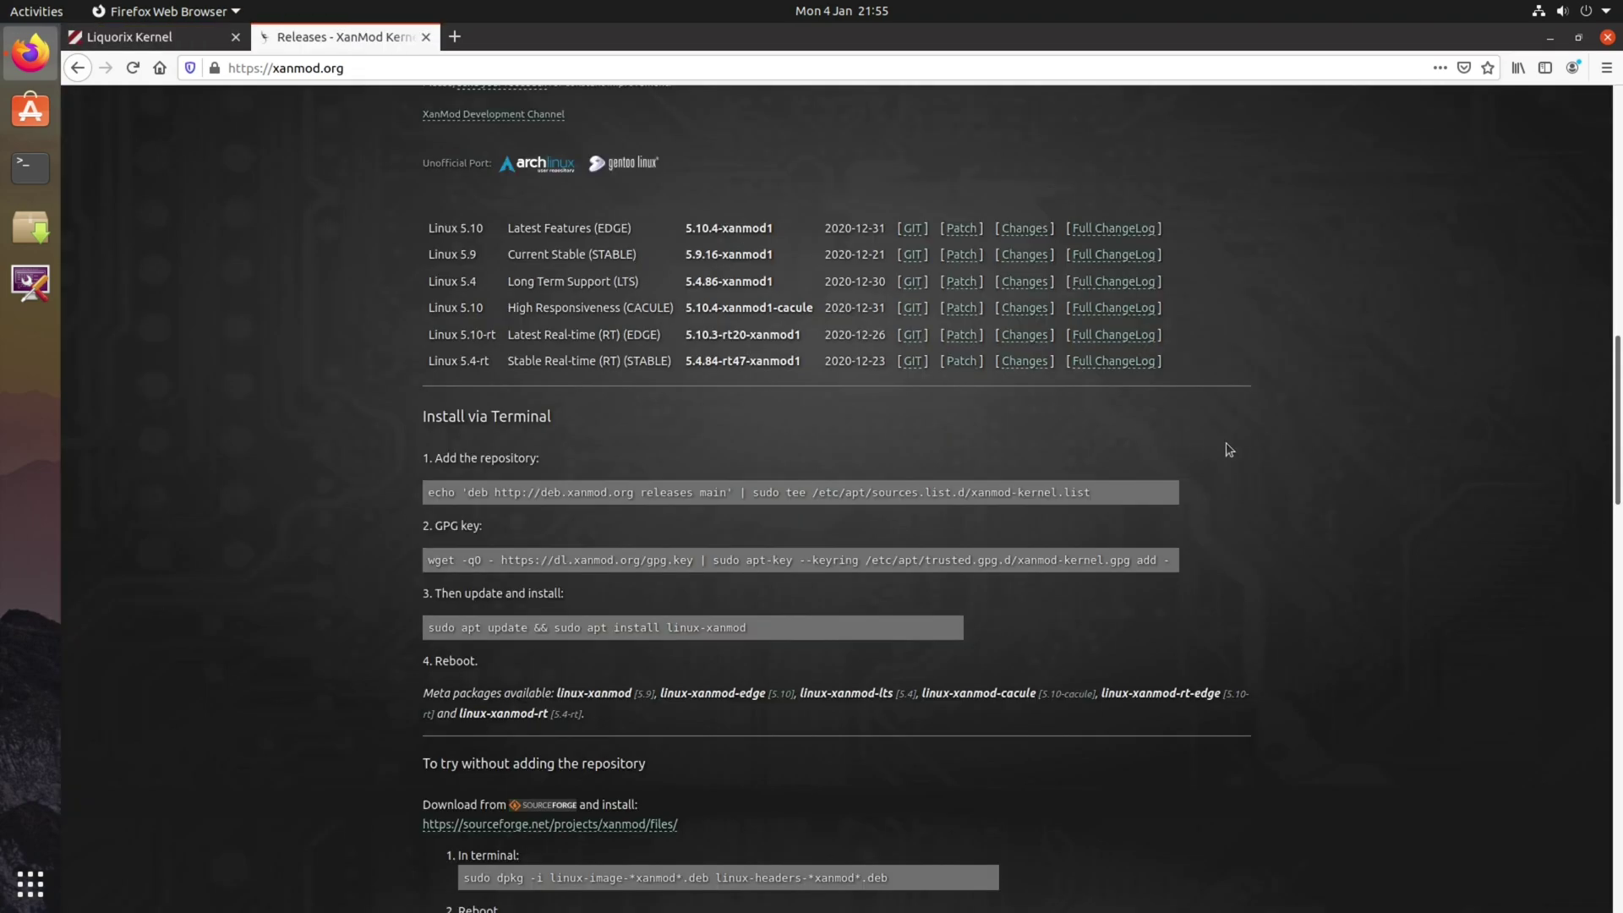
scroll(1229, 450, "up", 7)
scroll(1200, 455, "up", 5)
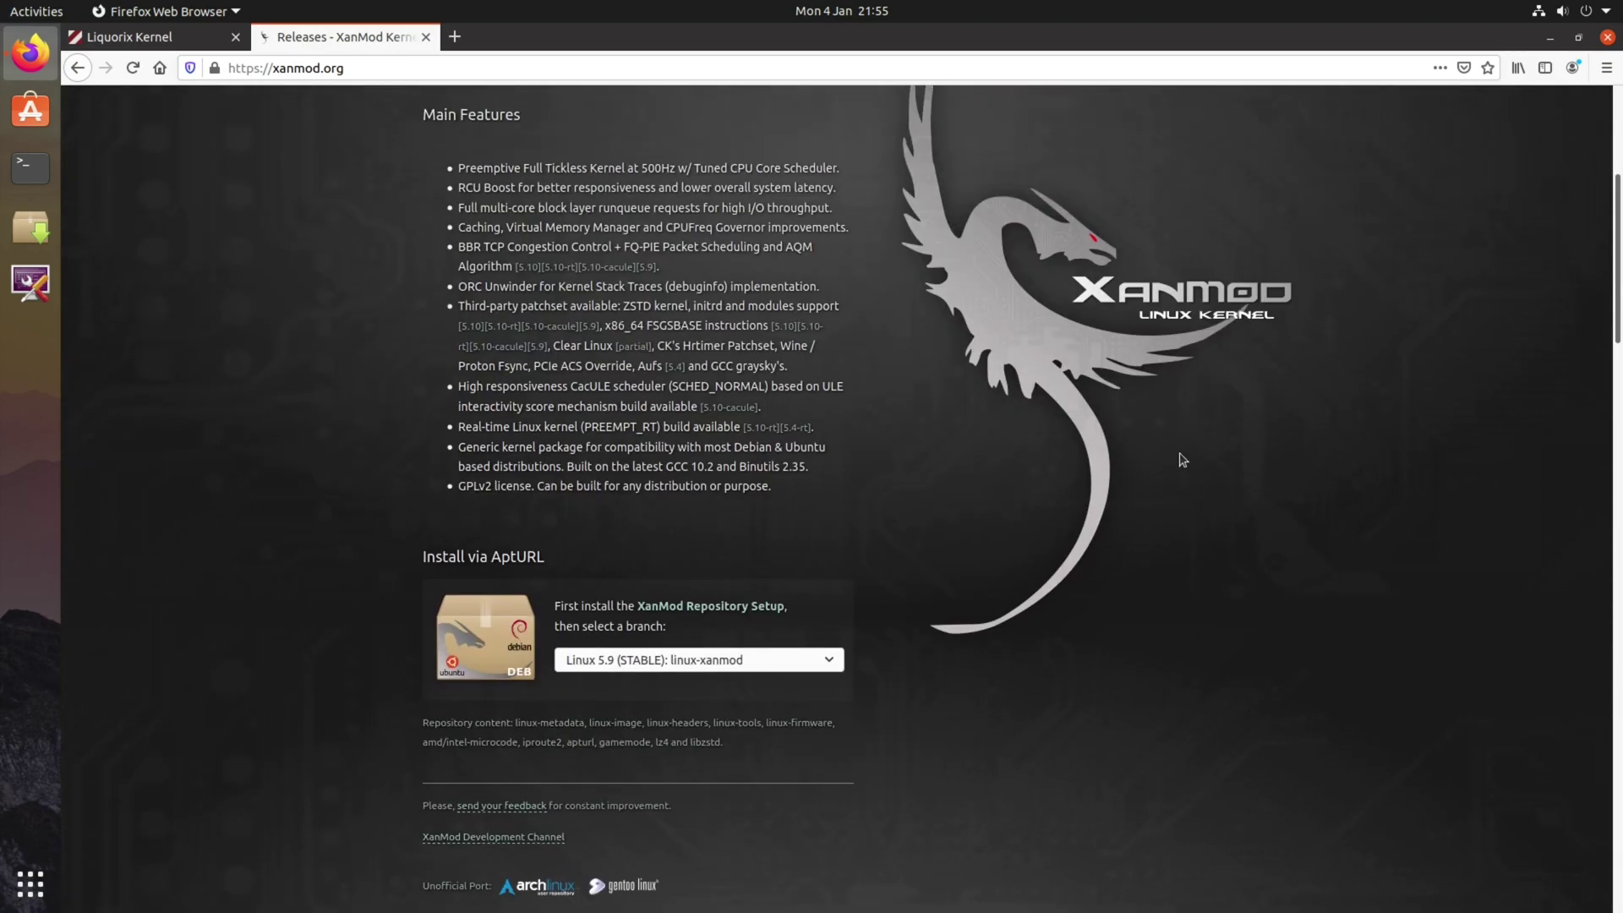
scroll(1182, 459, "up", 1)
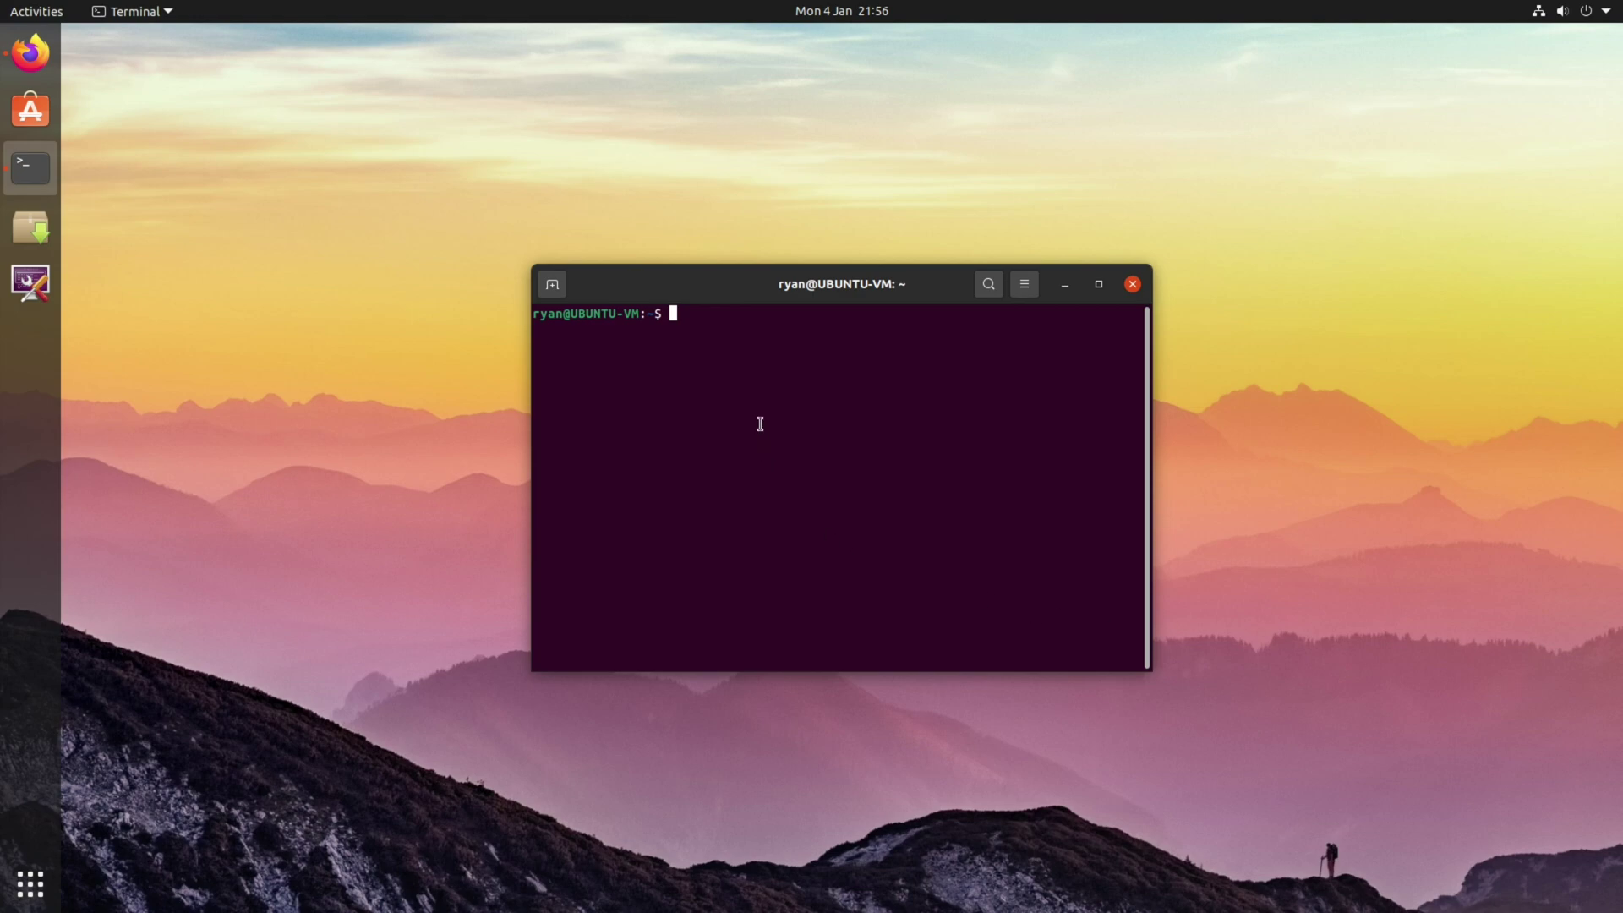
- Check the running kernel with uname -r (5.9.16-xanmod1), then minimize the terminal
type("uname -r")
key("Return")
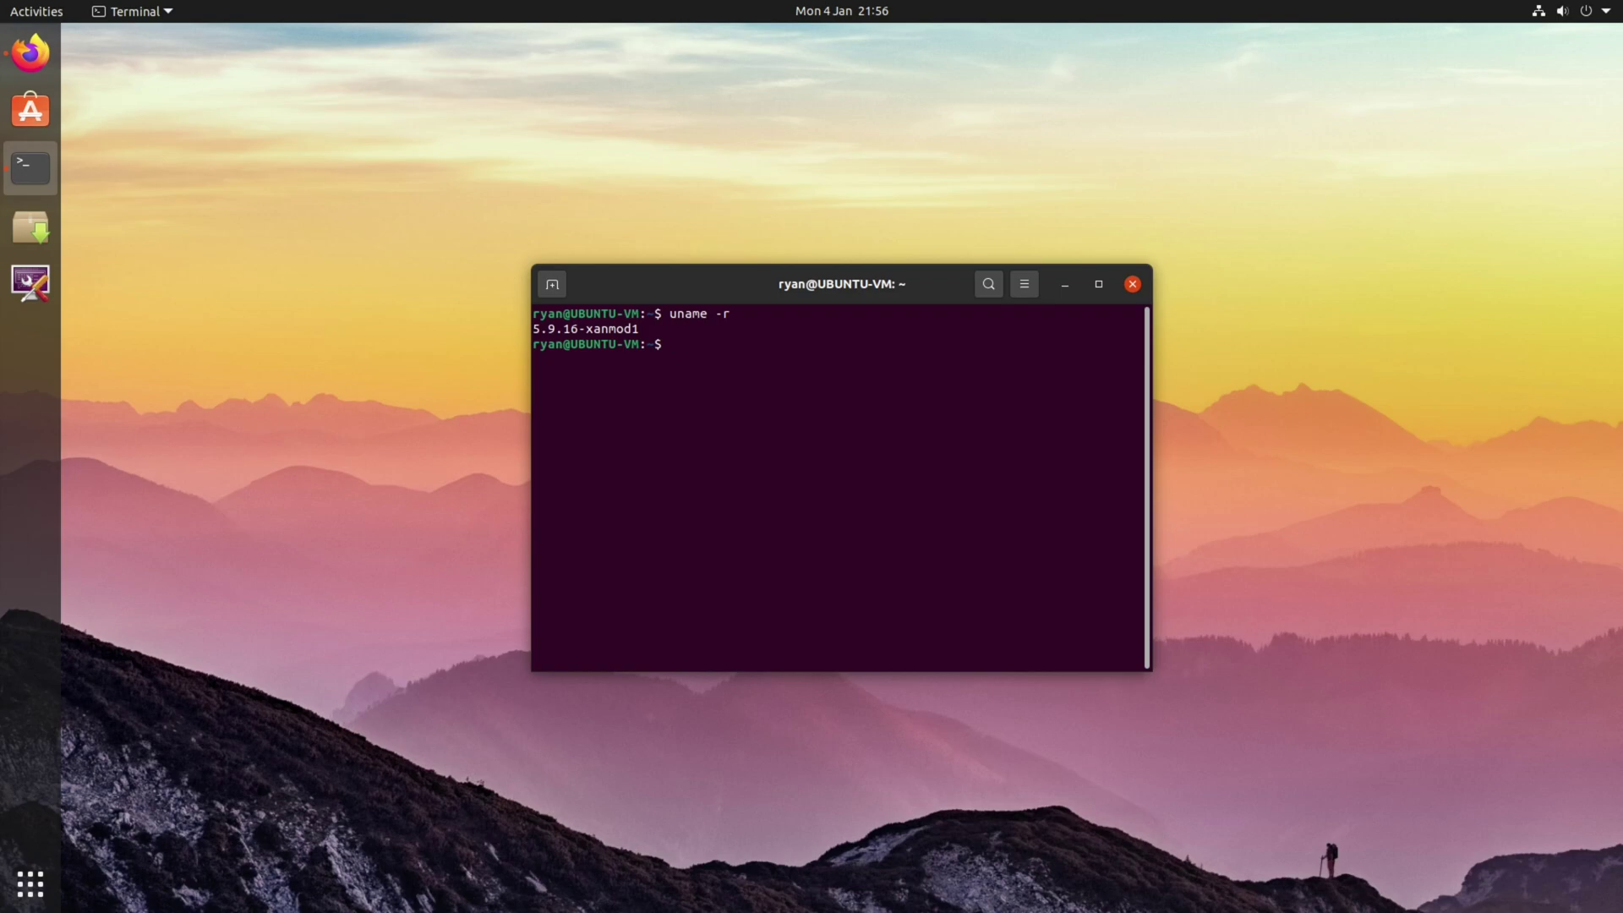
left_click(1065, 284)
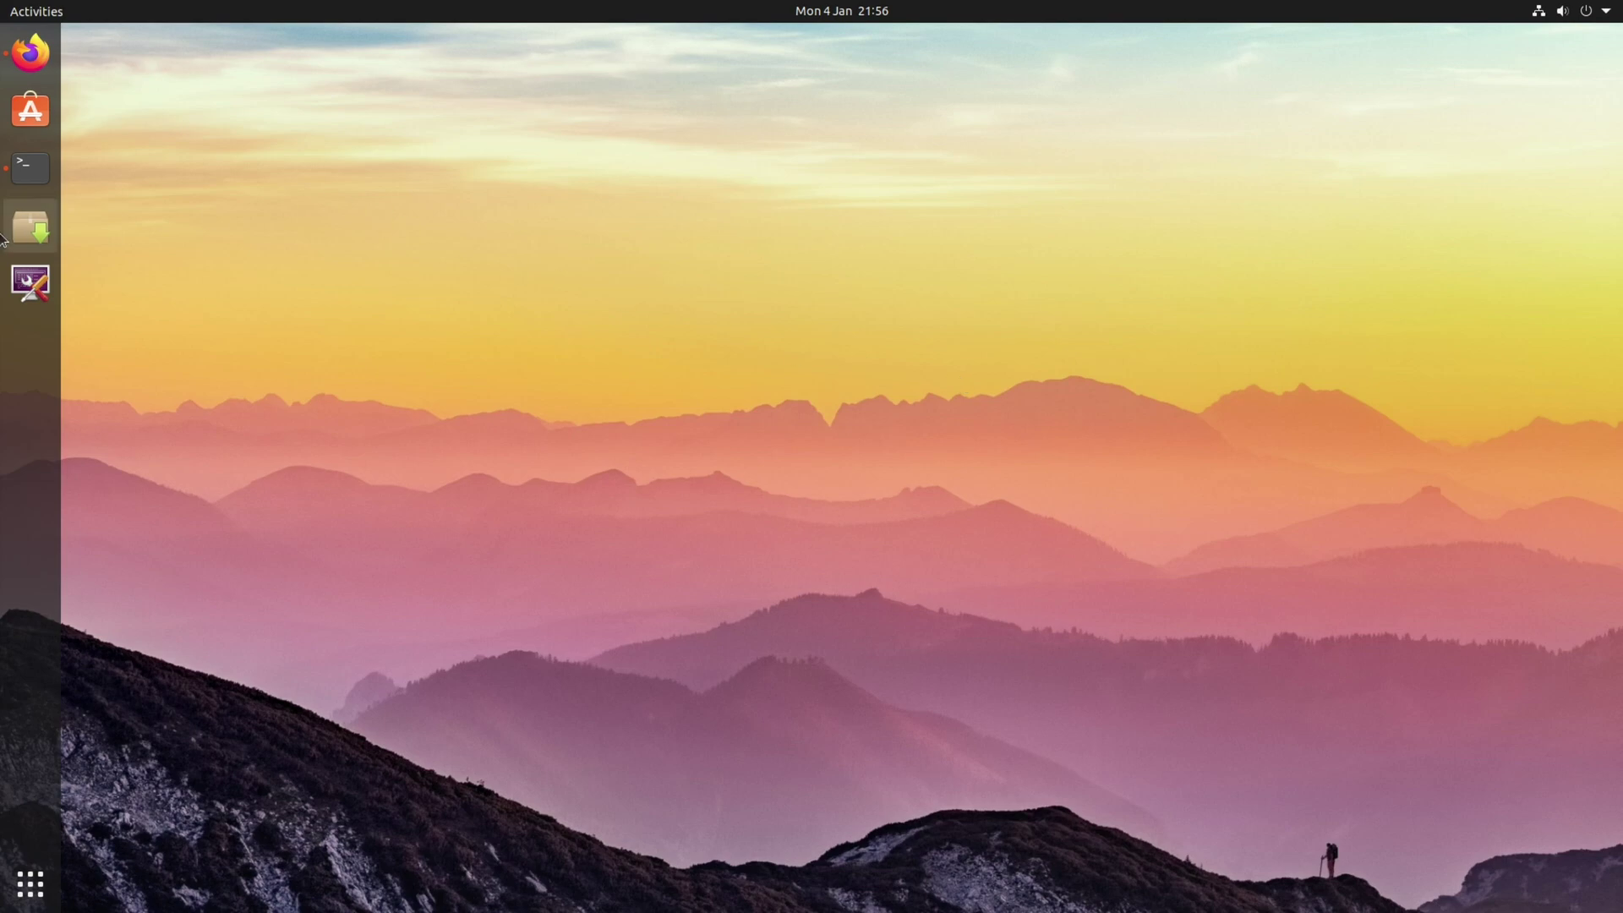
- Launch Ubuntu Software, then enter 'sudo apt install grub-customizer' in Terminal, fixing the misspelling
left_click(31, 111)
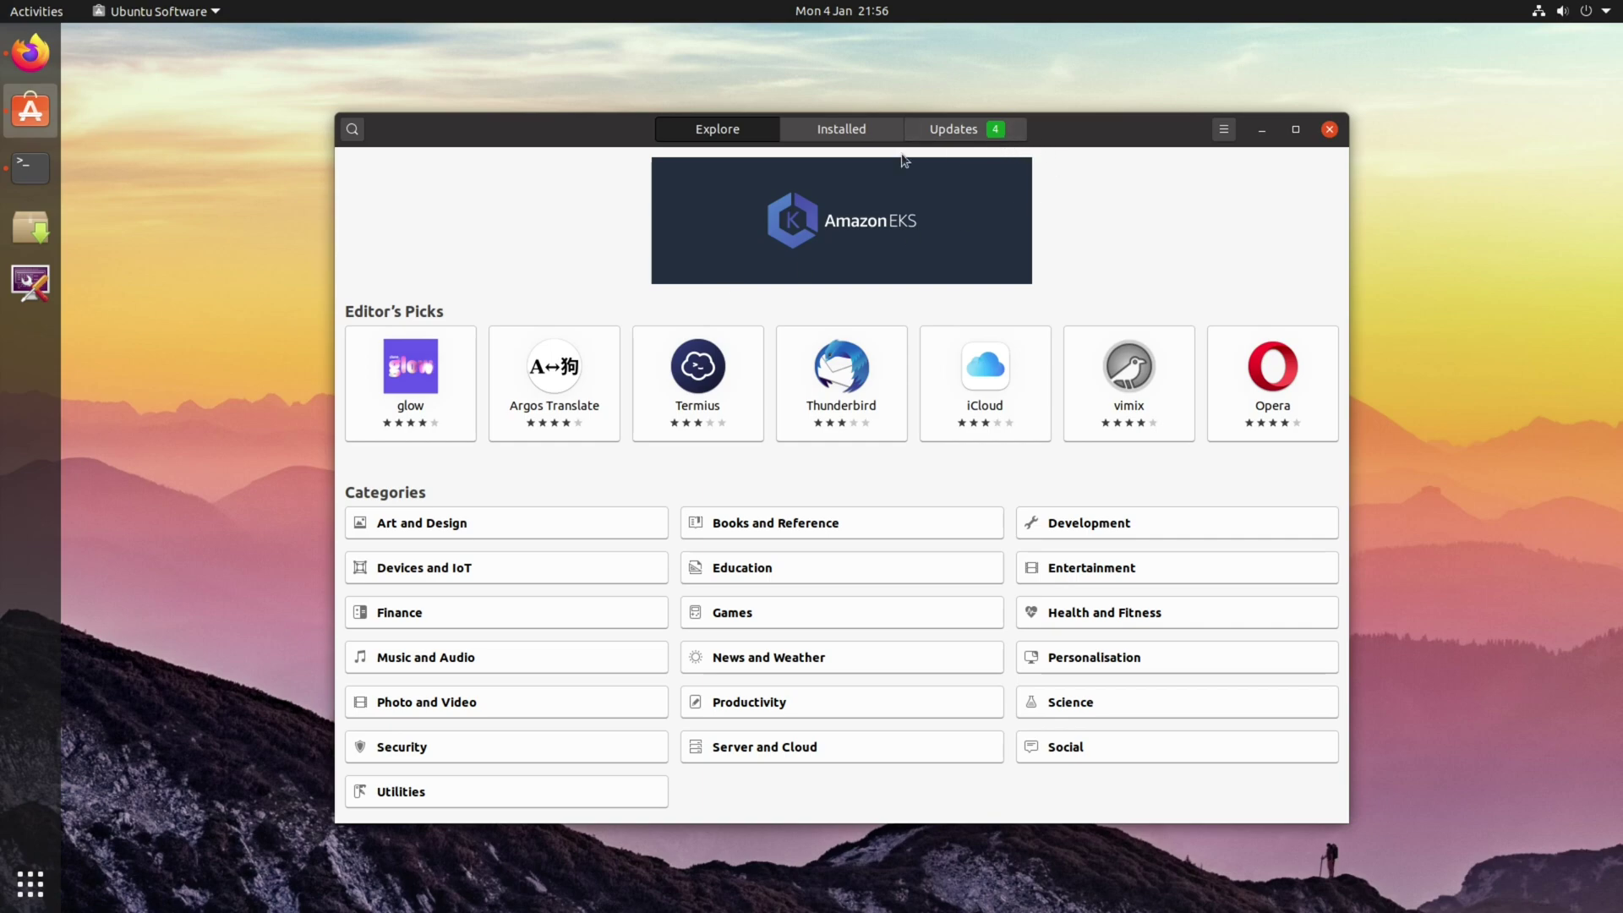
left_click(30, 167)
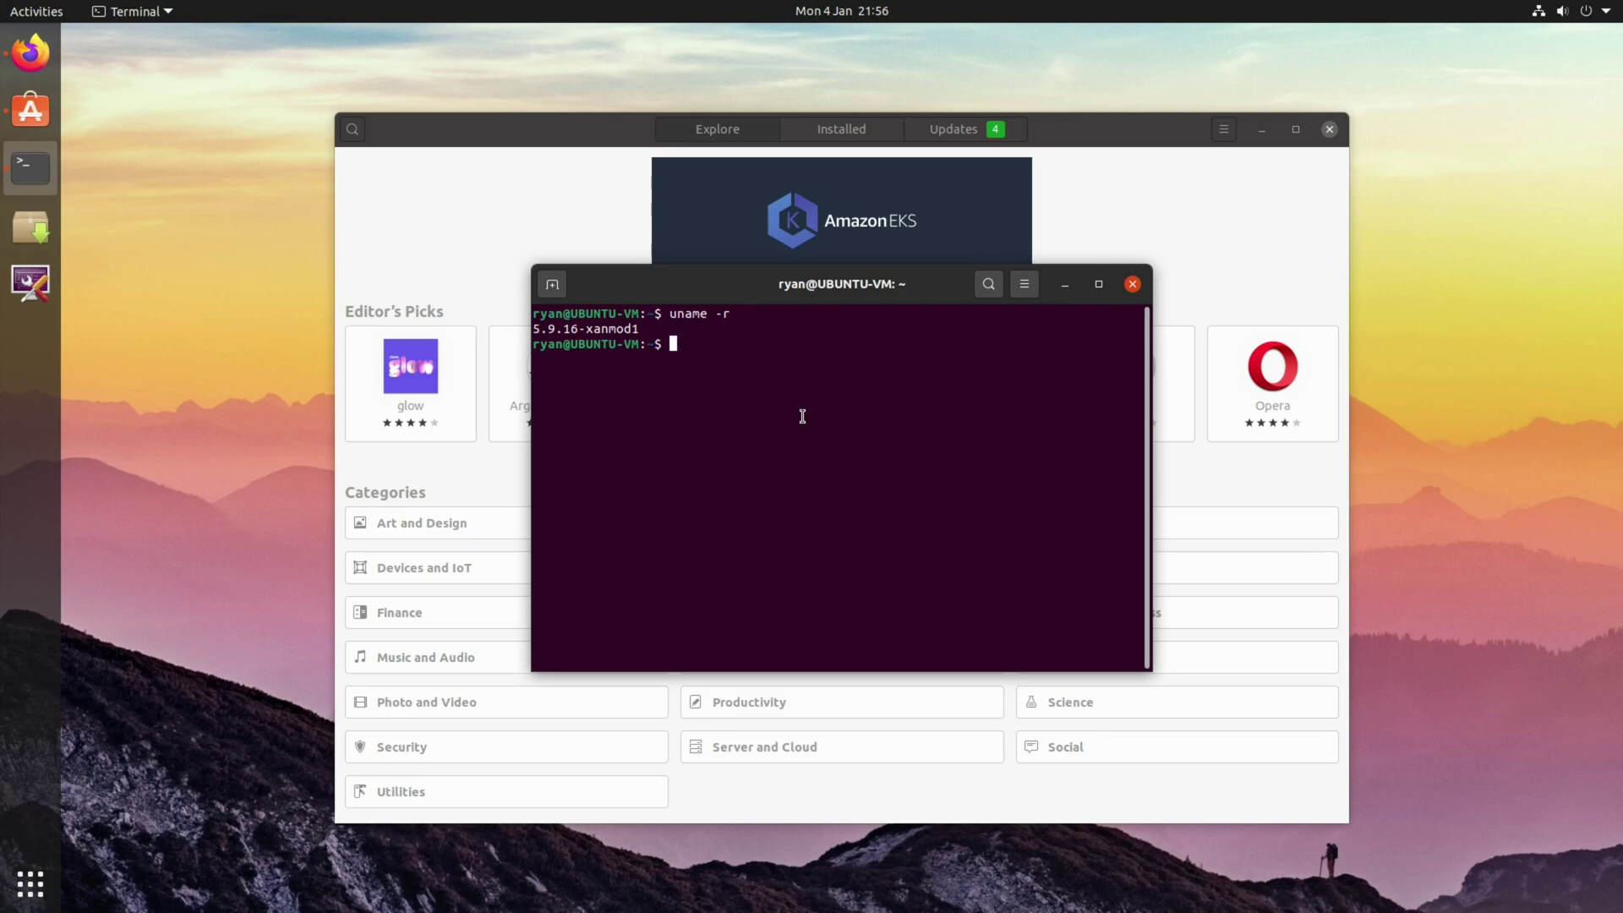
type("sudo apt install grub-")
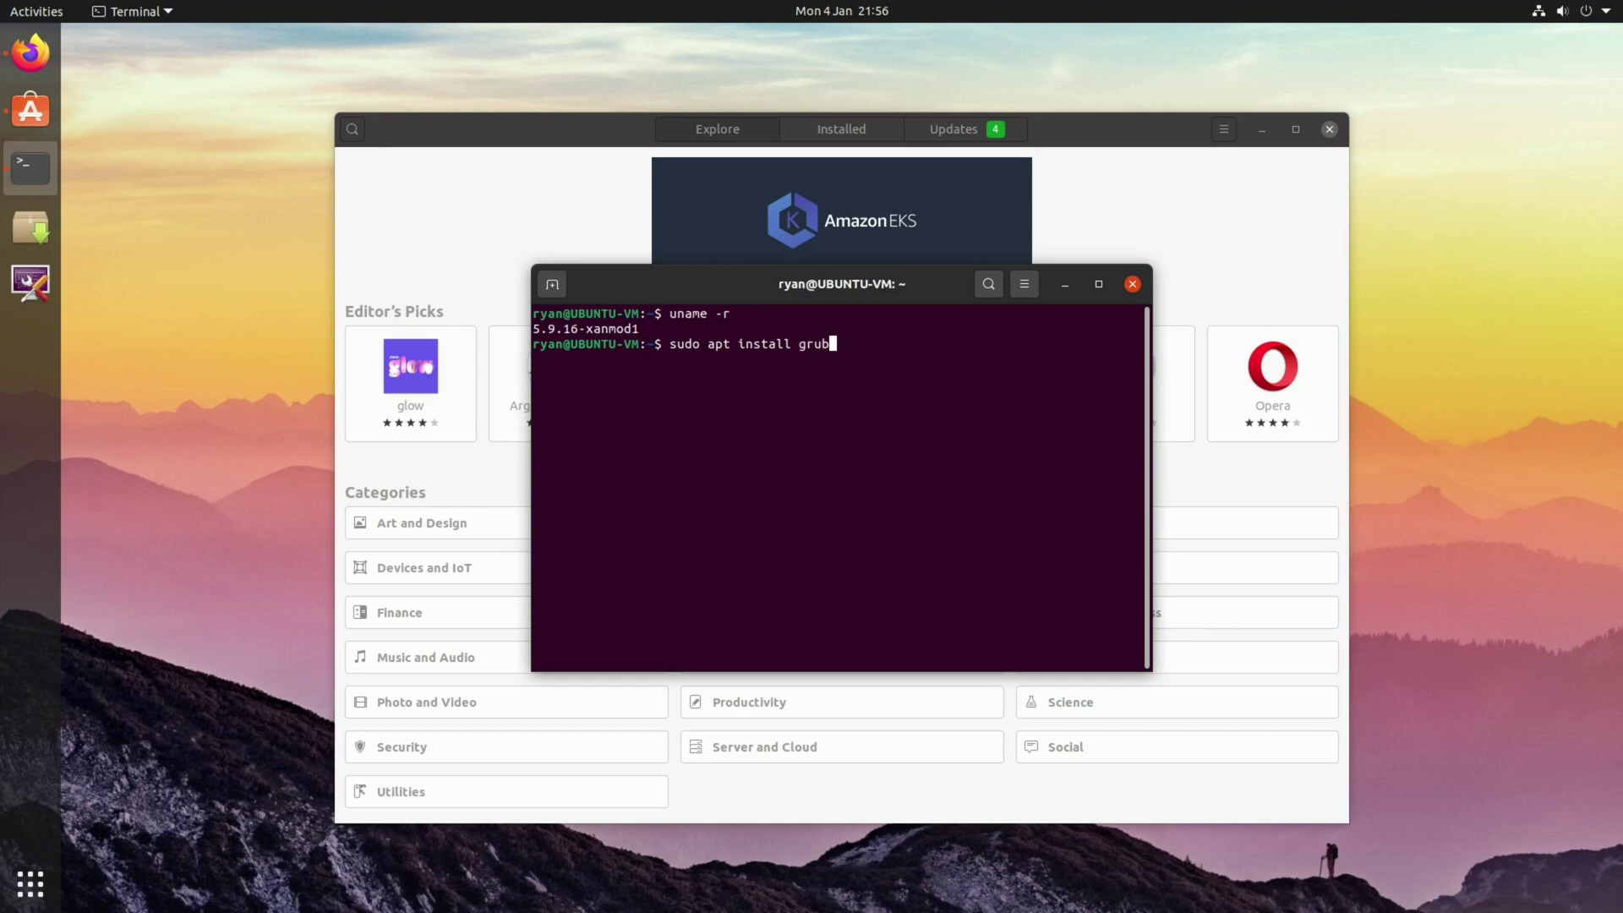
type("customze")
key("Left")
key("Left")
type("i")
key("End")
type("r")
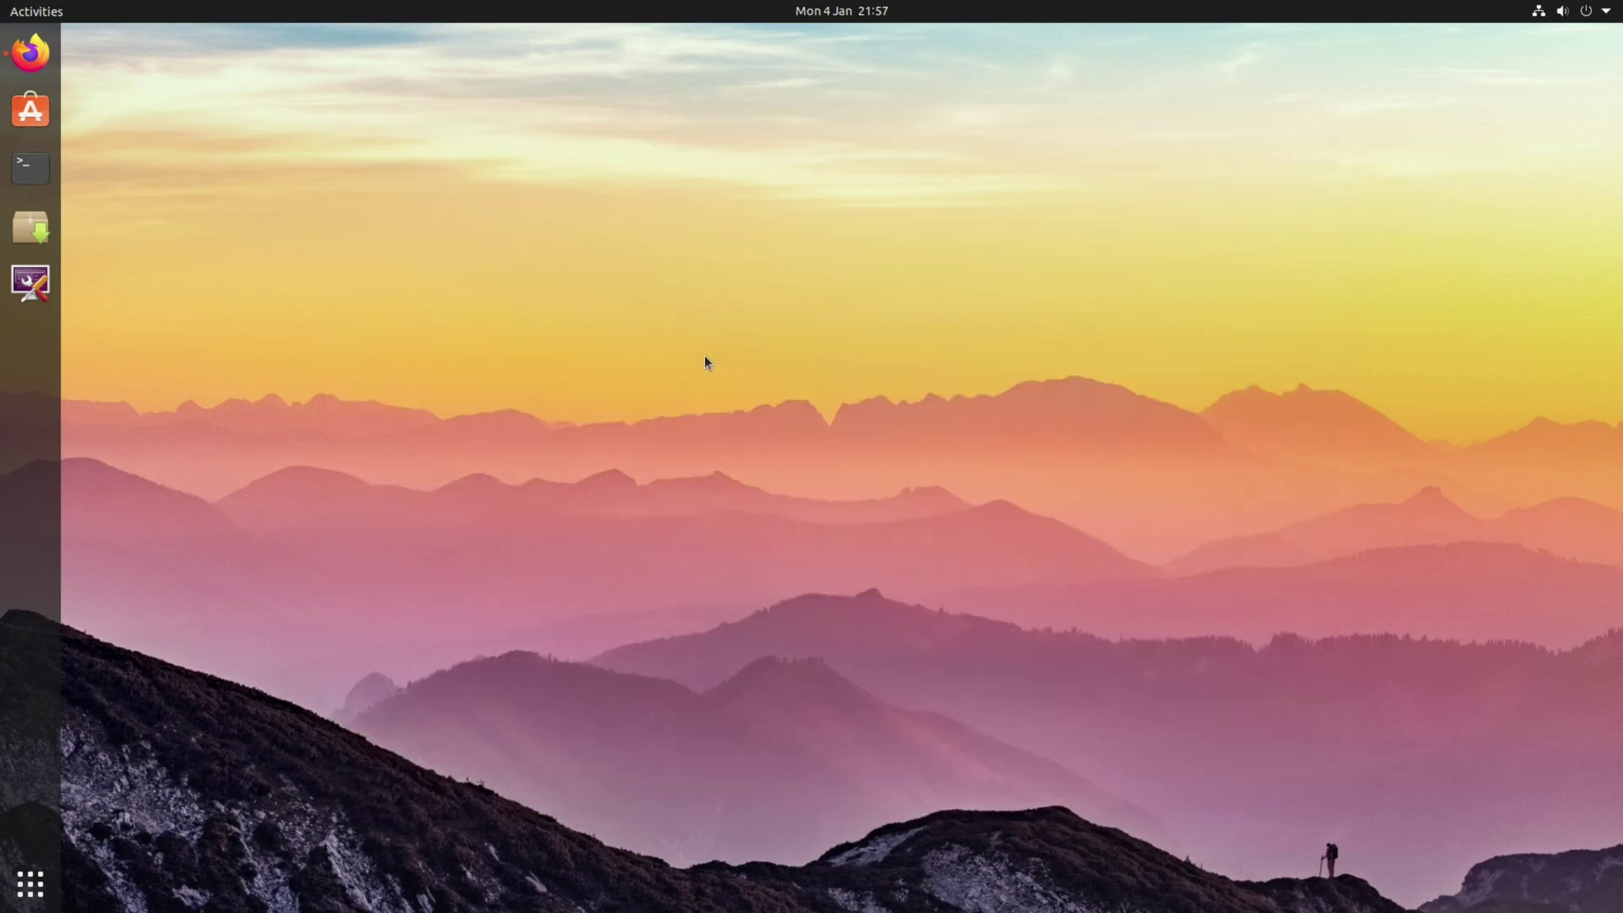
- Open Grub Customizer's General settings and show its advanced GRUB variable list
left_click(31, 284)
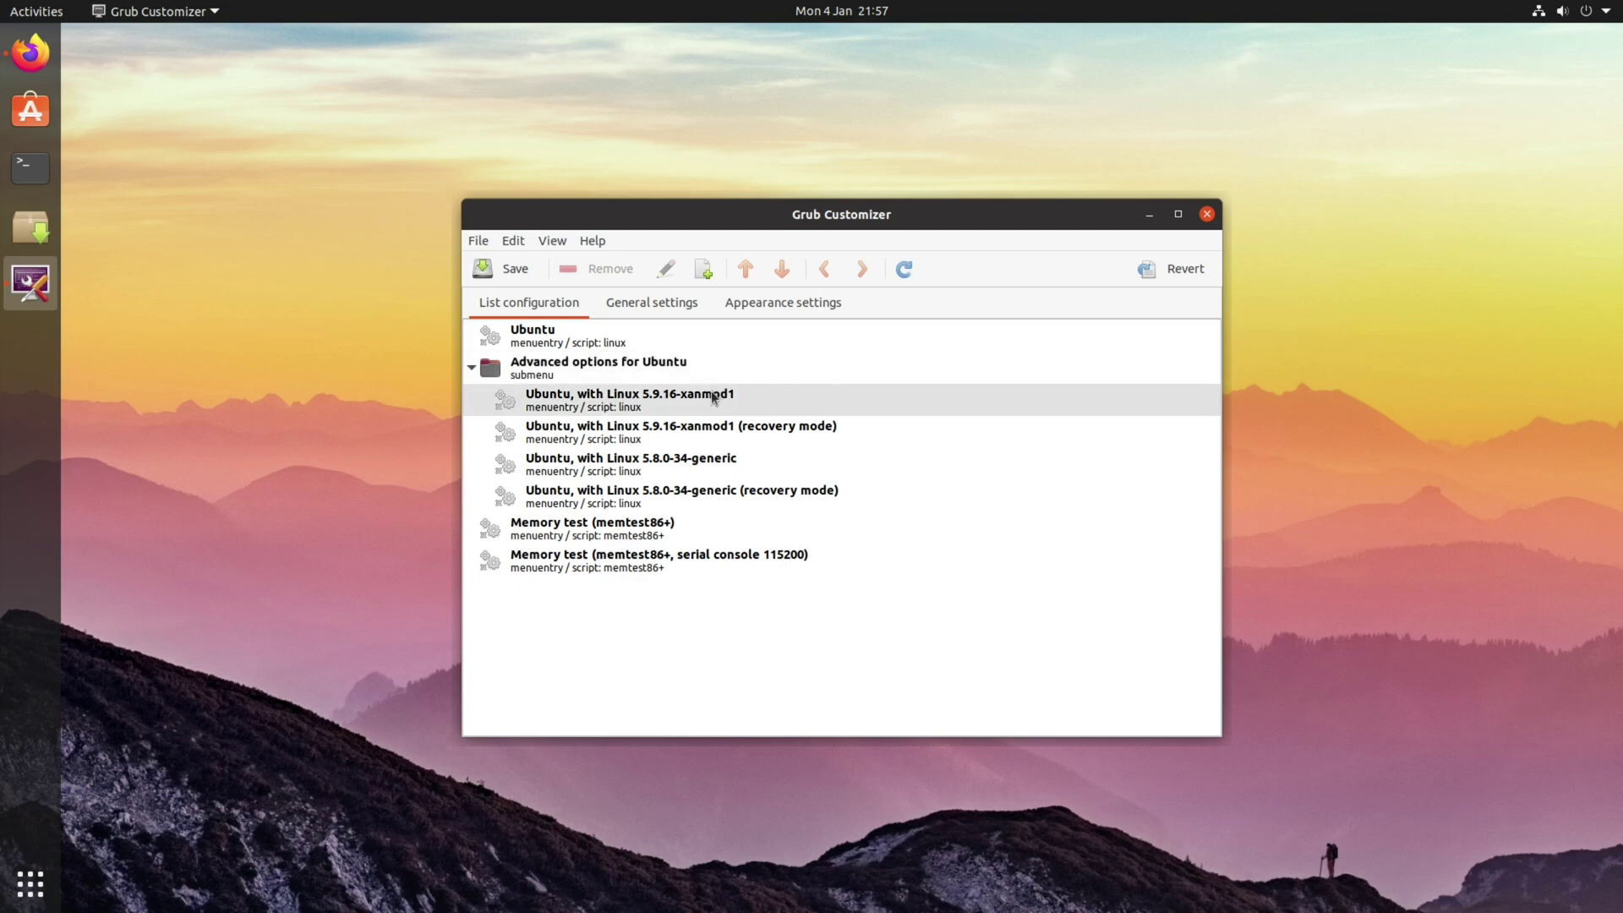
left_click(650, 303)
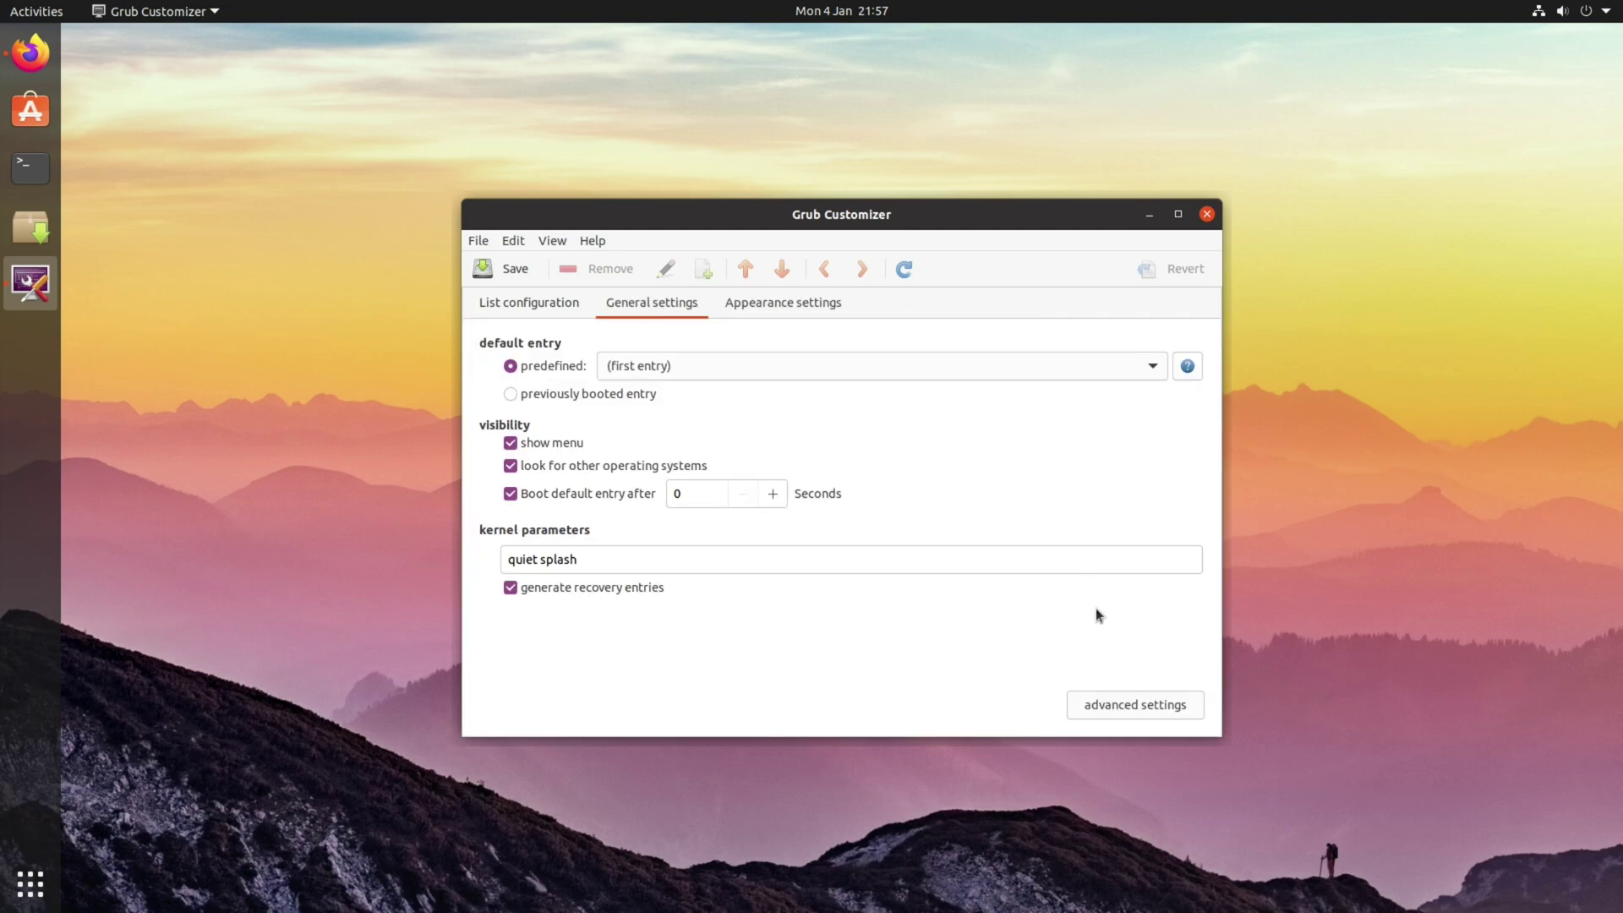
left_click(1126, 712)
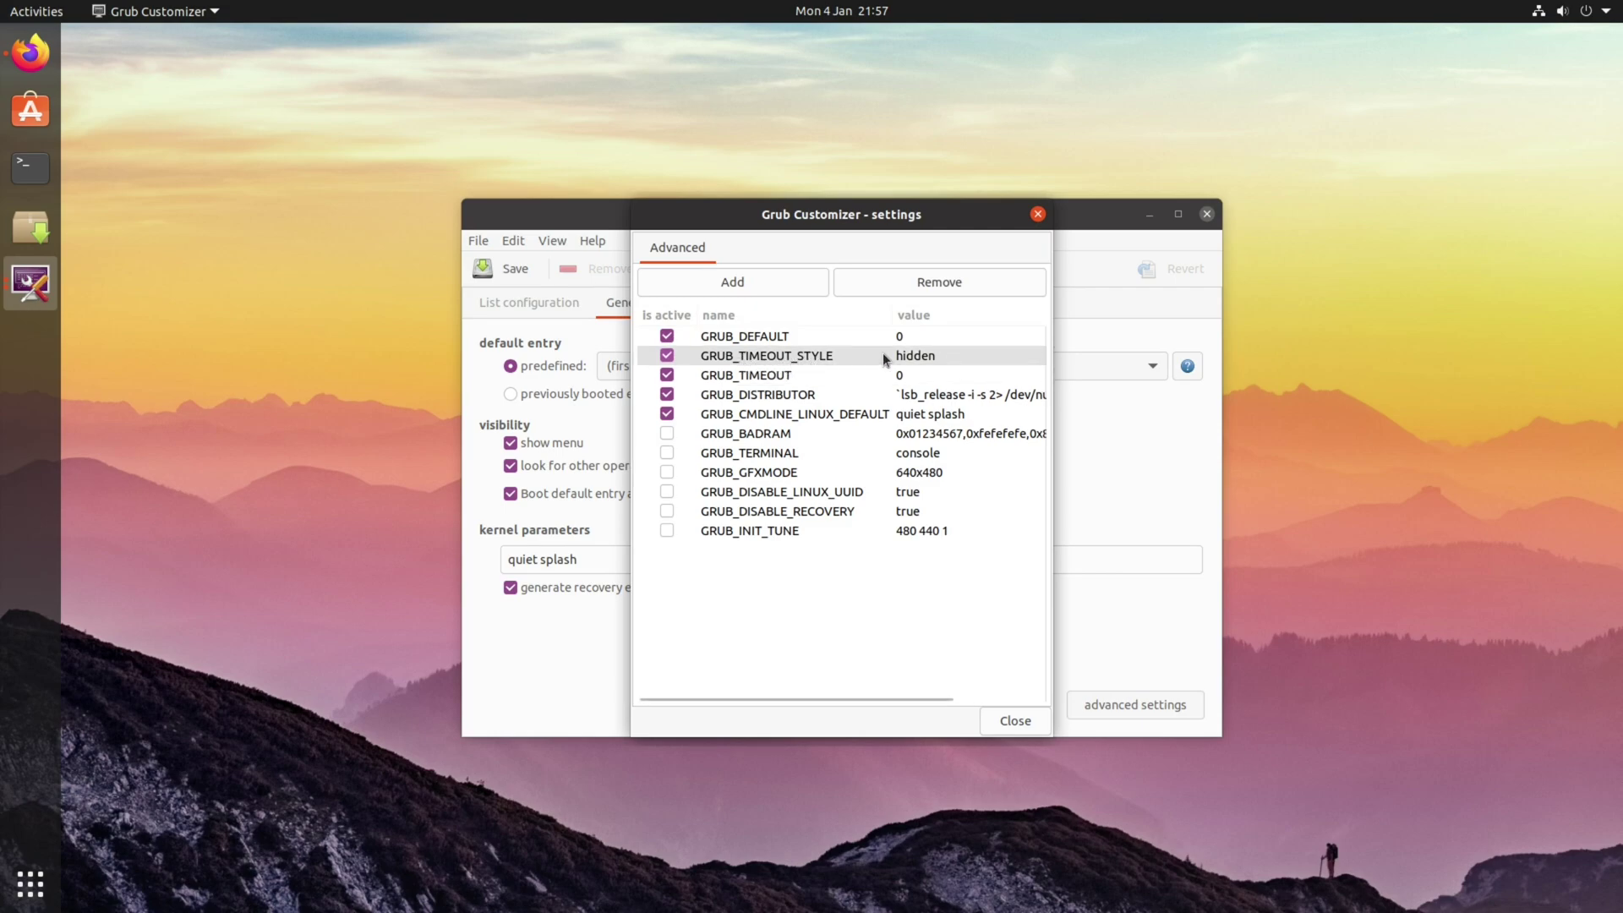
- Set GRUB_TIMEOUT_STYLE to 1 and GRUB_TIMEOUT to 10, then save the GRUB configuration
left_click(944, 357)
left_click(945, 357)
type("1")
key("Return")
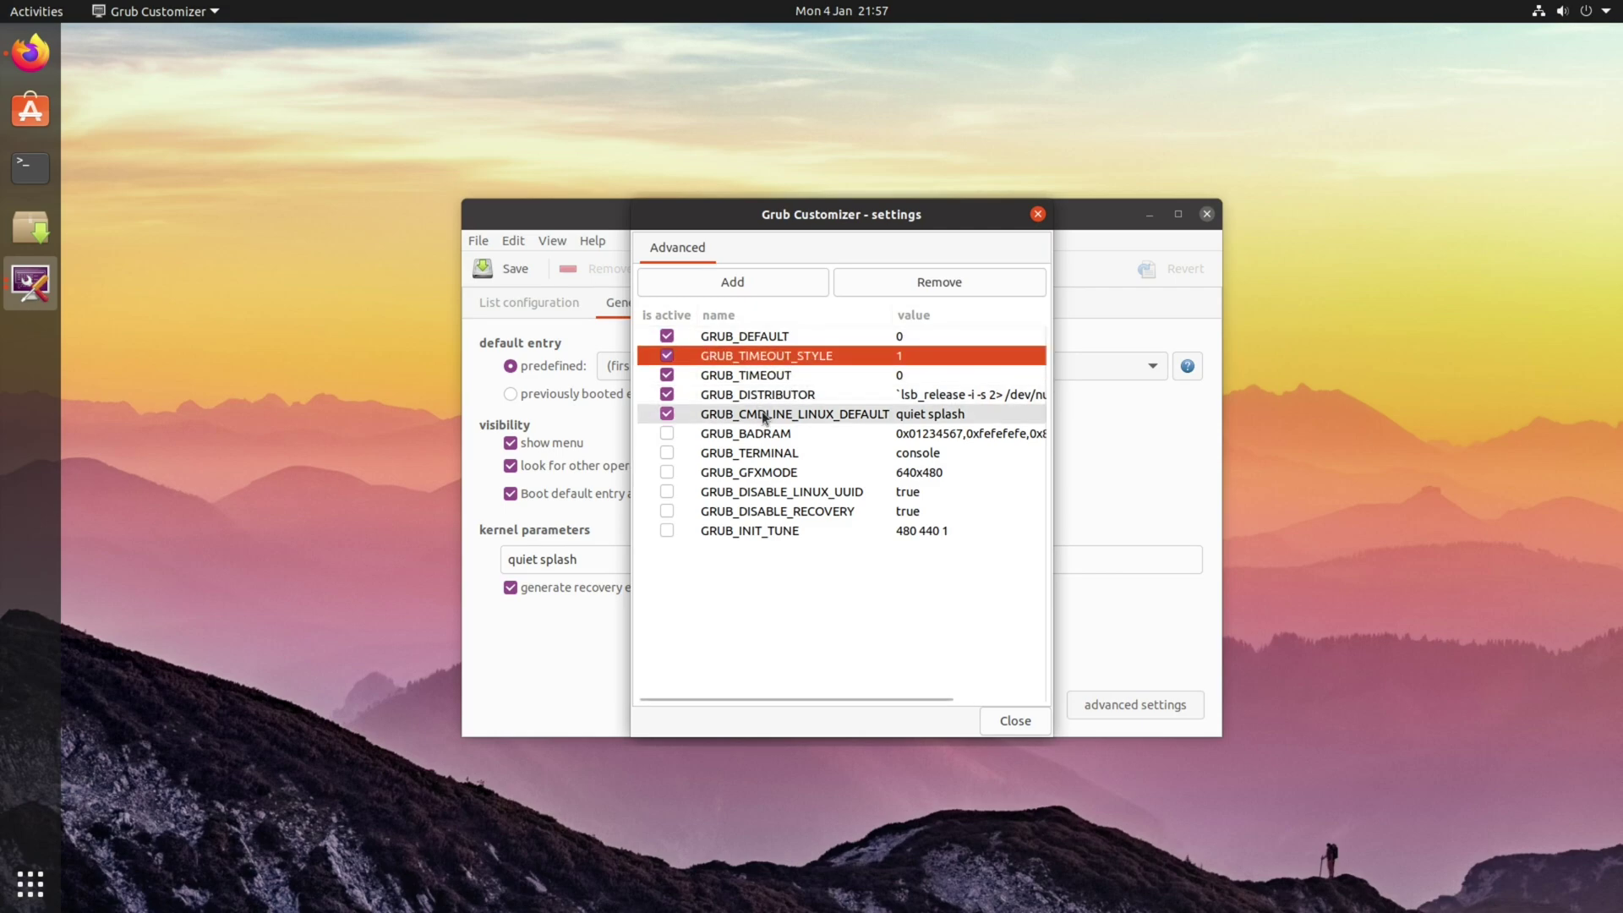
left_click(899, 377)
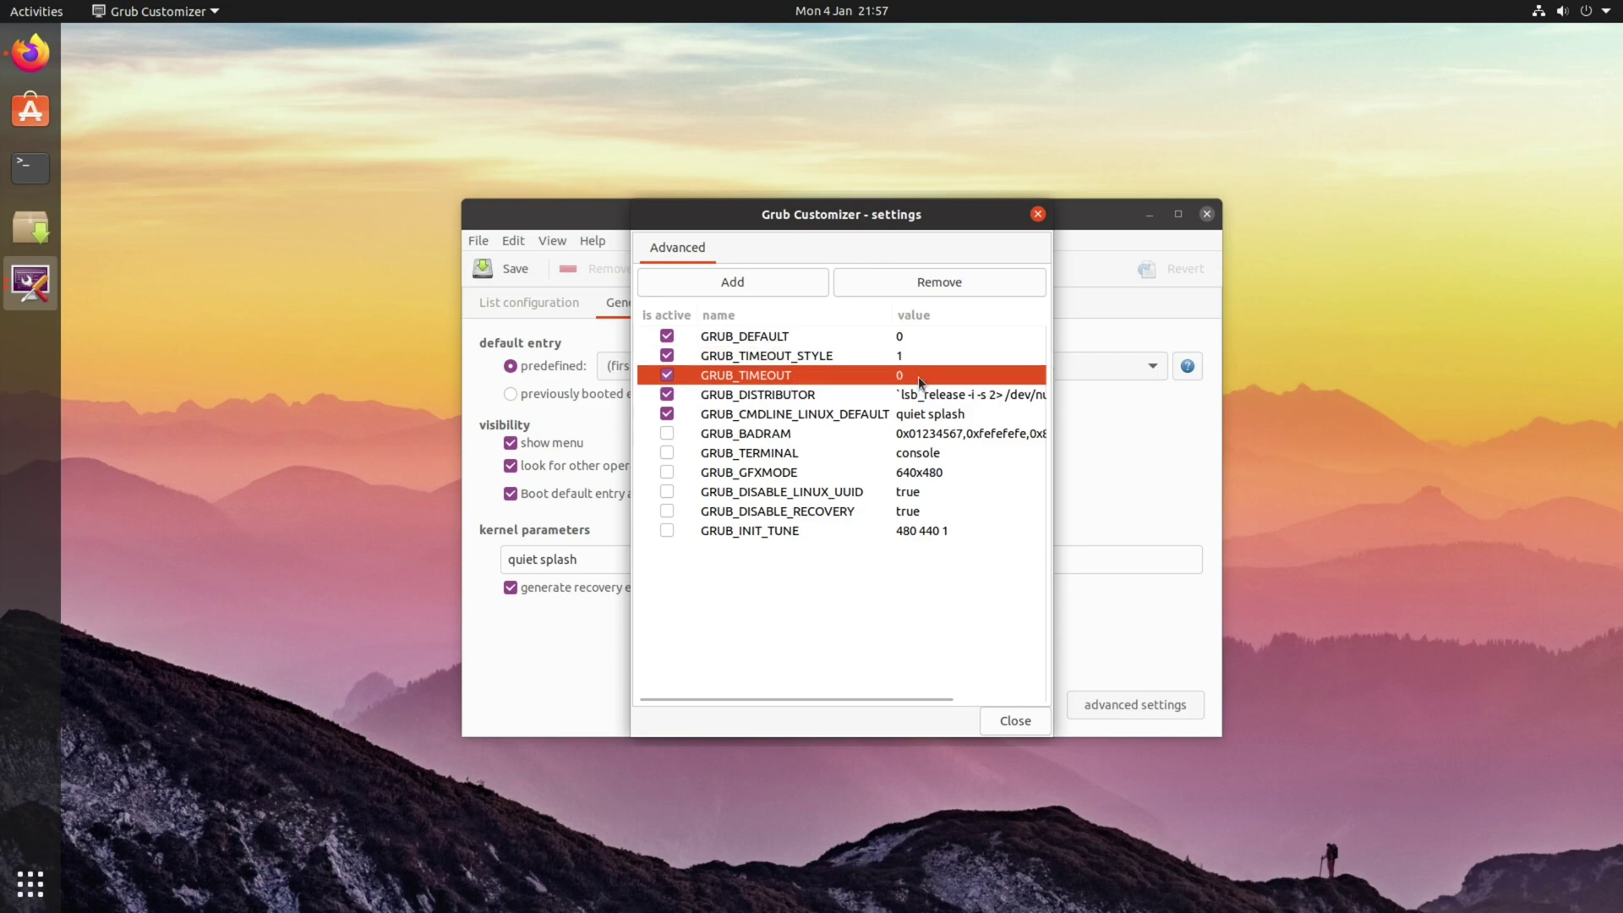
left_click(920, 376)
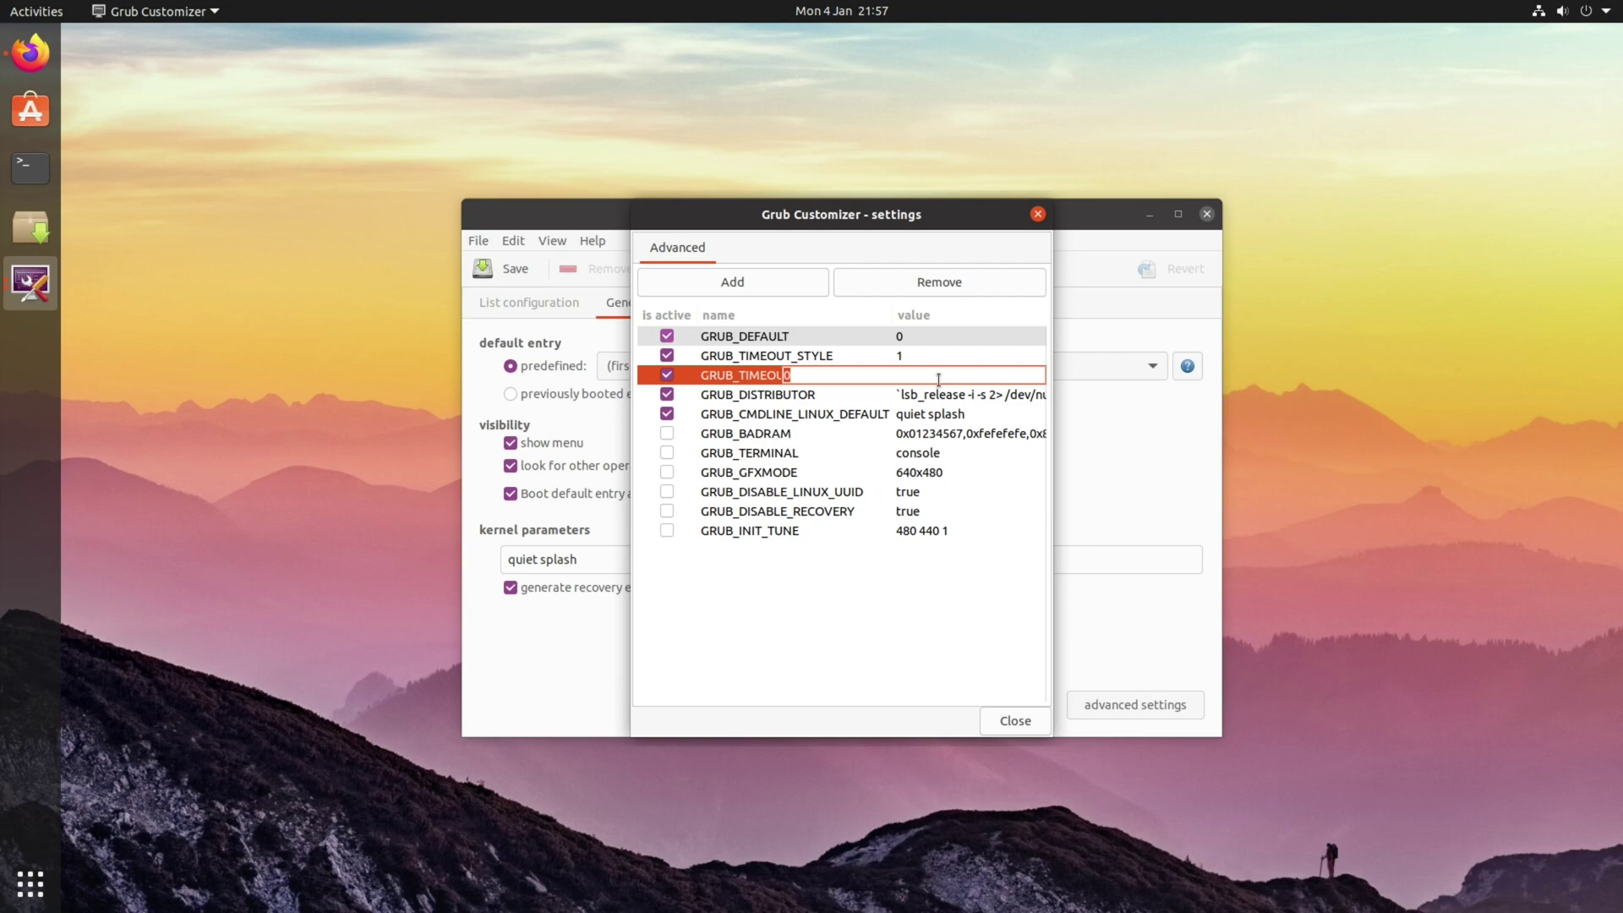
type("10")
key("Return")
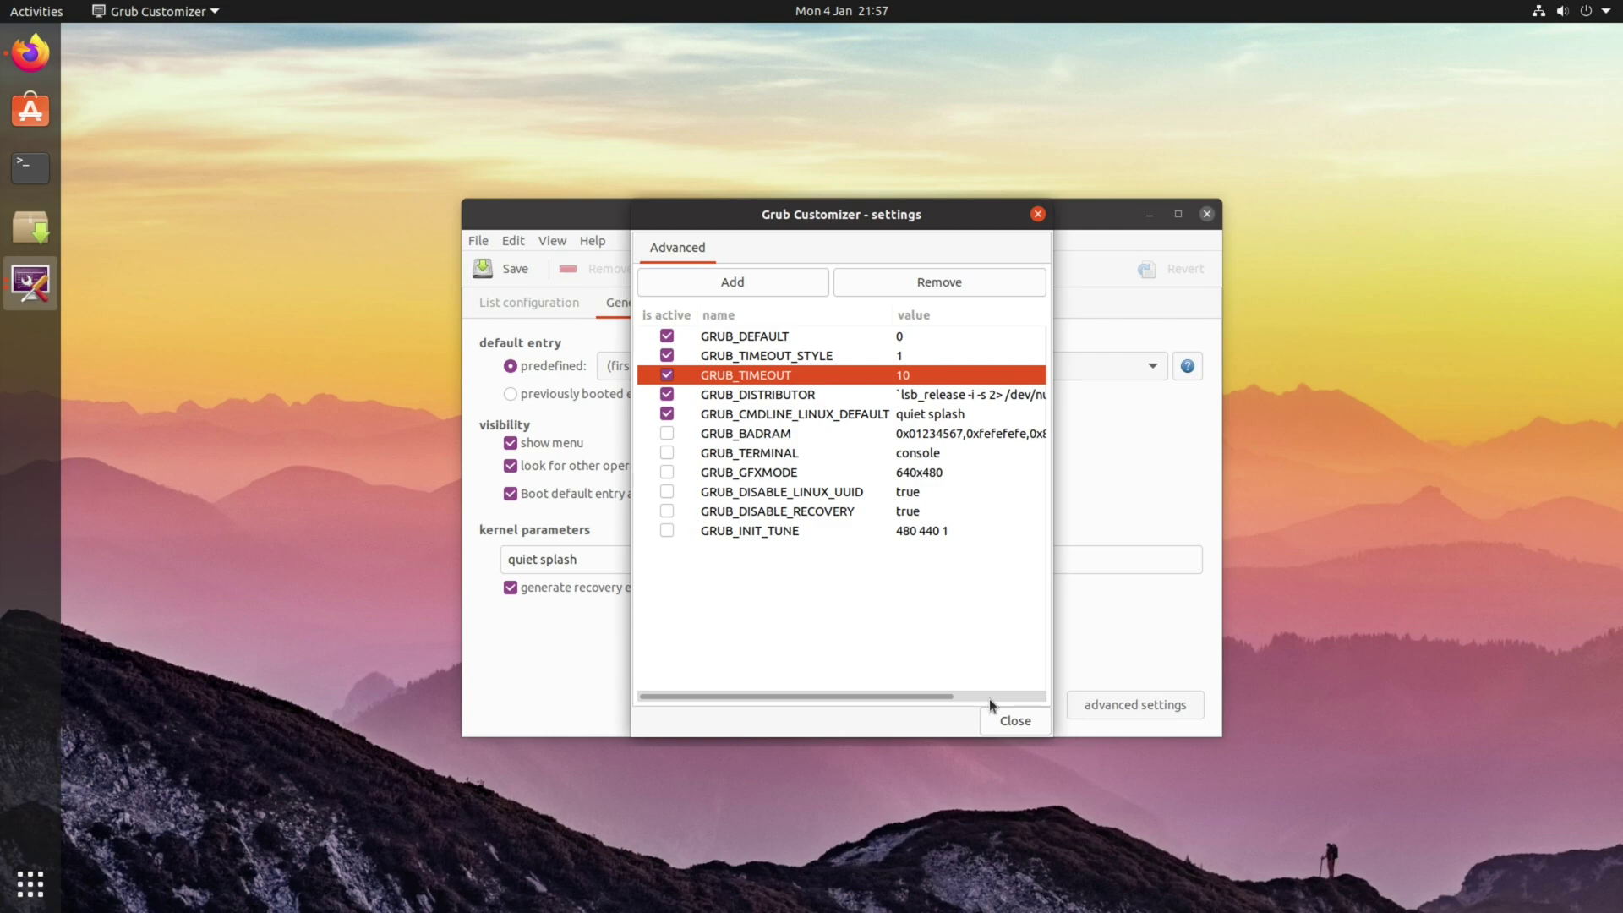
left_click(1011, 721)
left_click(511, 270)
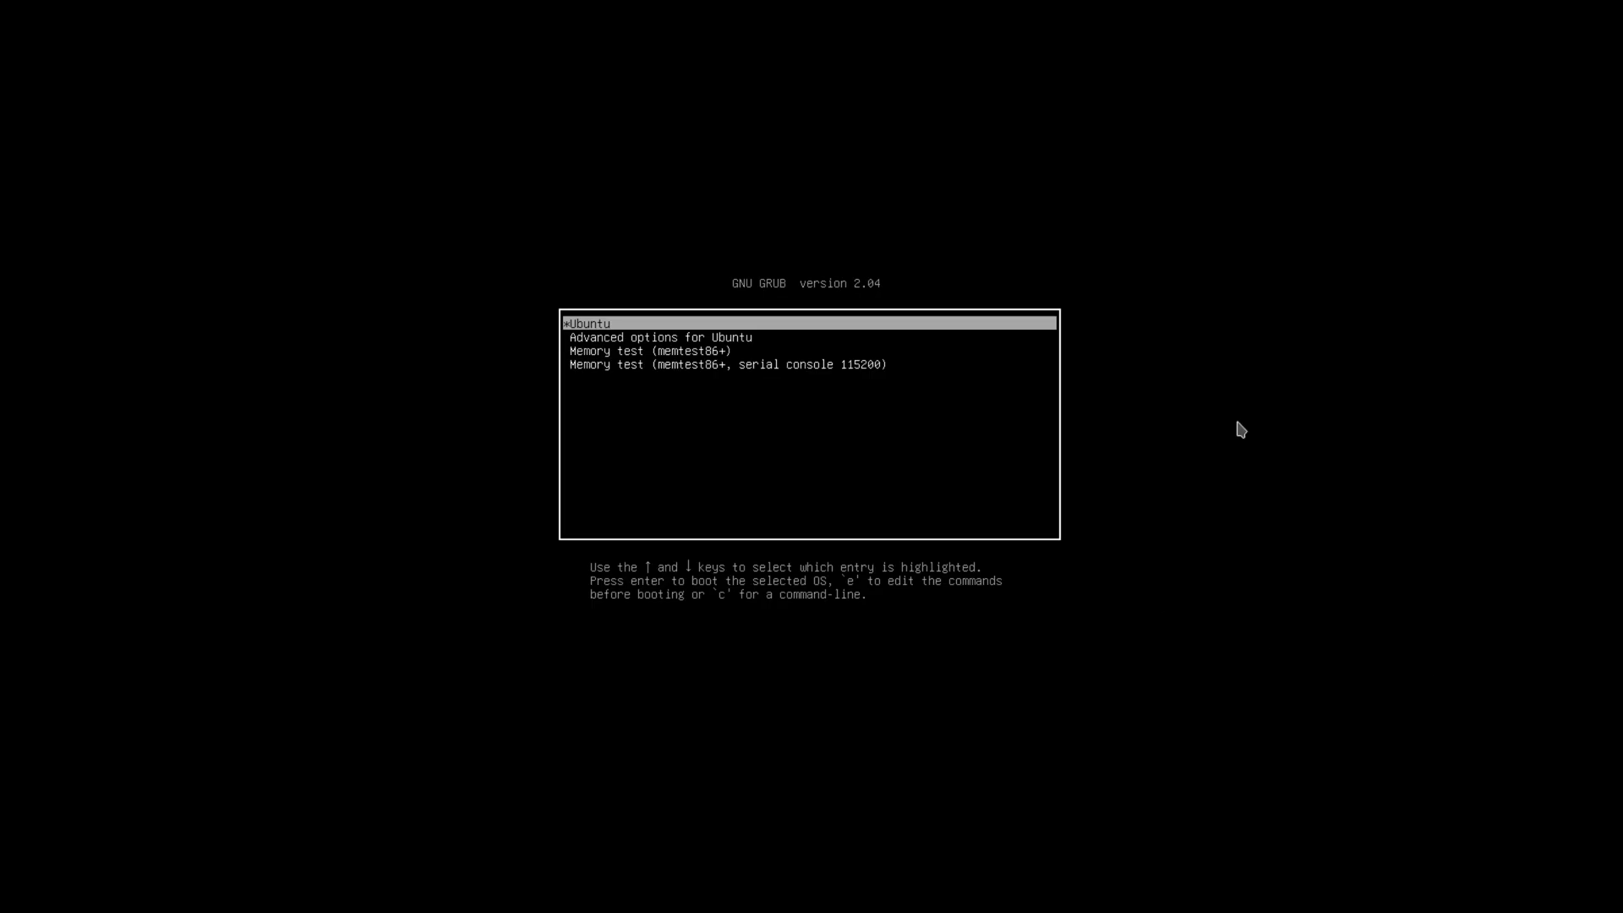
- Under Advanced options for Ubuntu in GRUB, boot the Linux 5.8.0-34-generic kernel
key("Down")
key("Return")
key("Down")
key("Down")
key("Down")
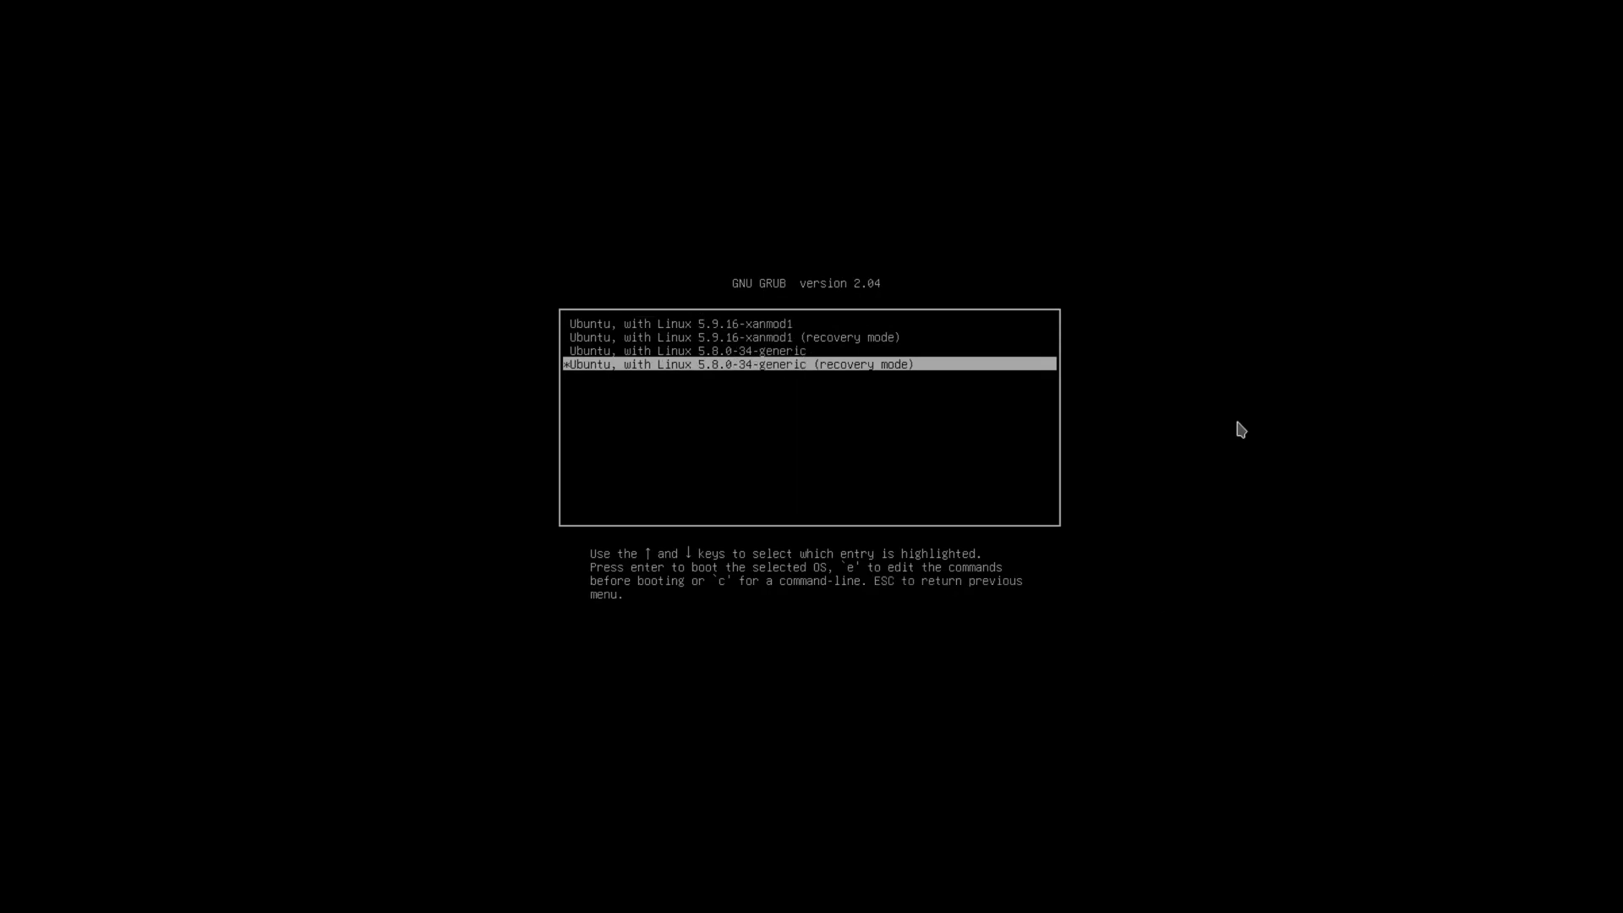
key("Up")
key("Up")
key("Up")
key("Down")
key("Down")
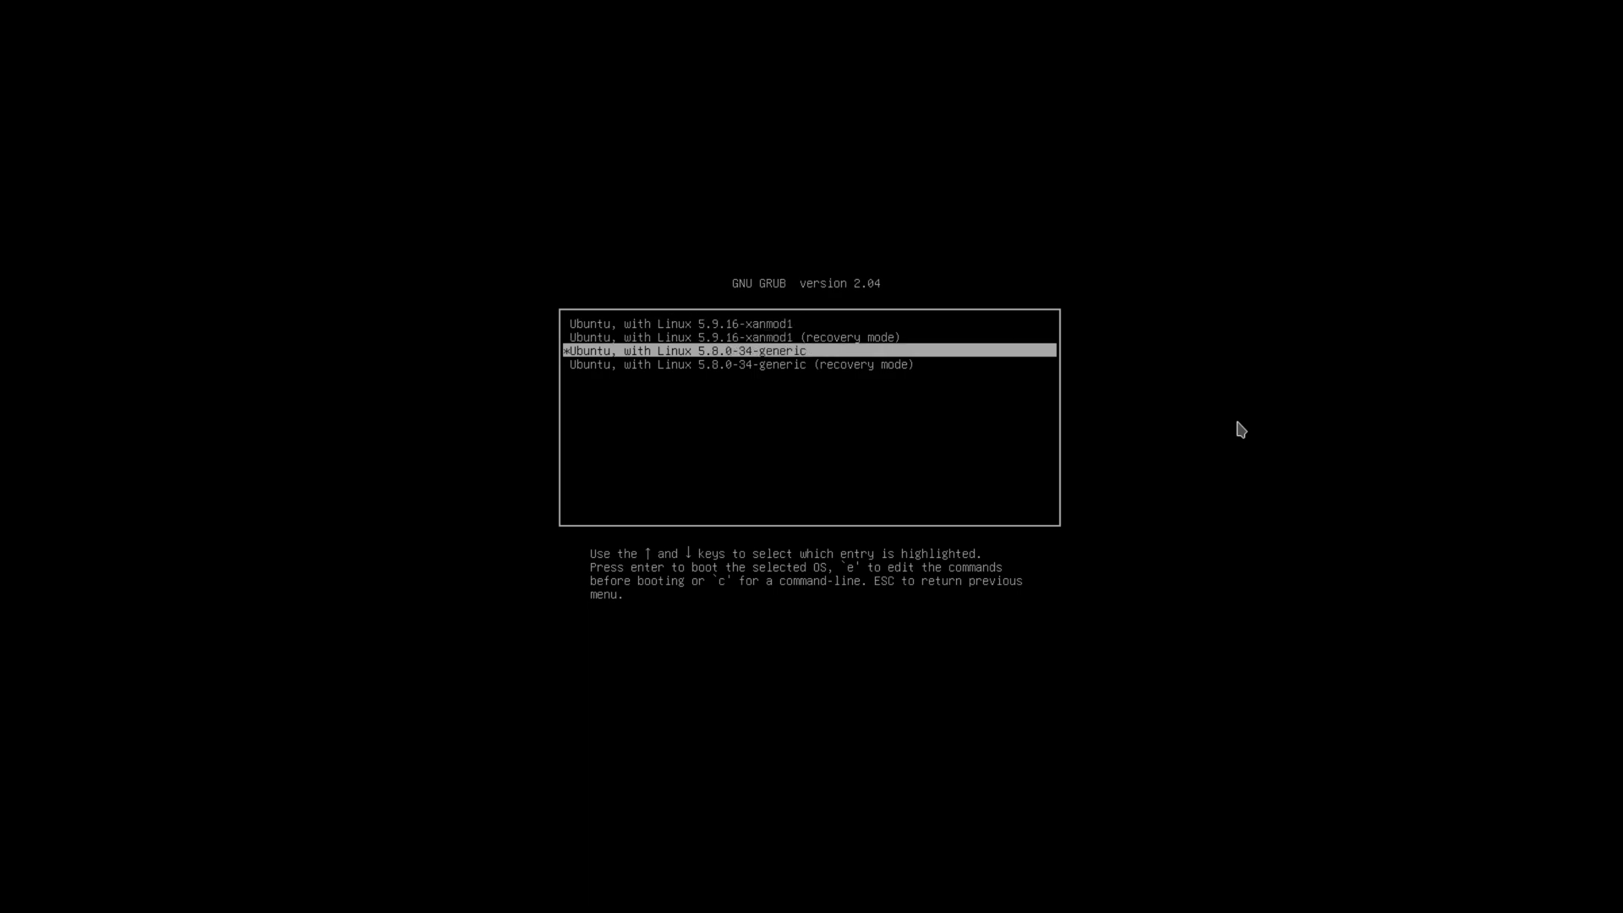
key("Up")
key("Down")
key("Return")
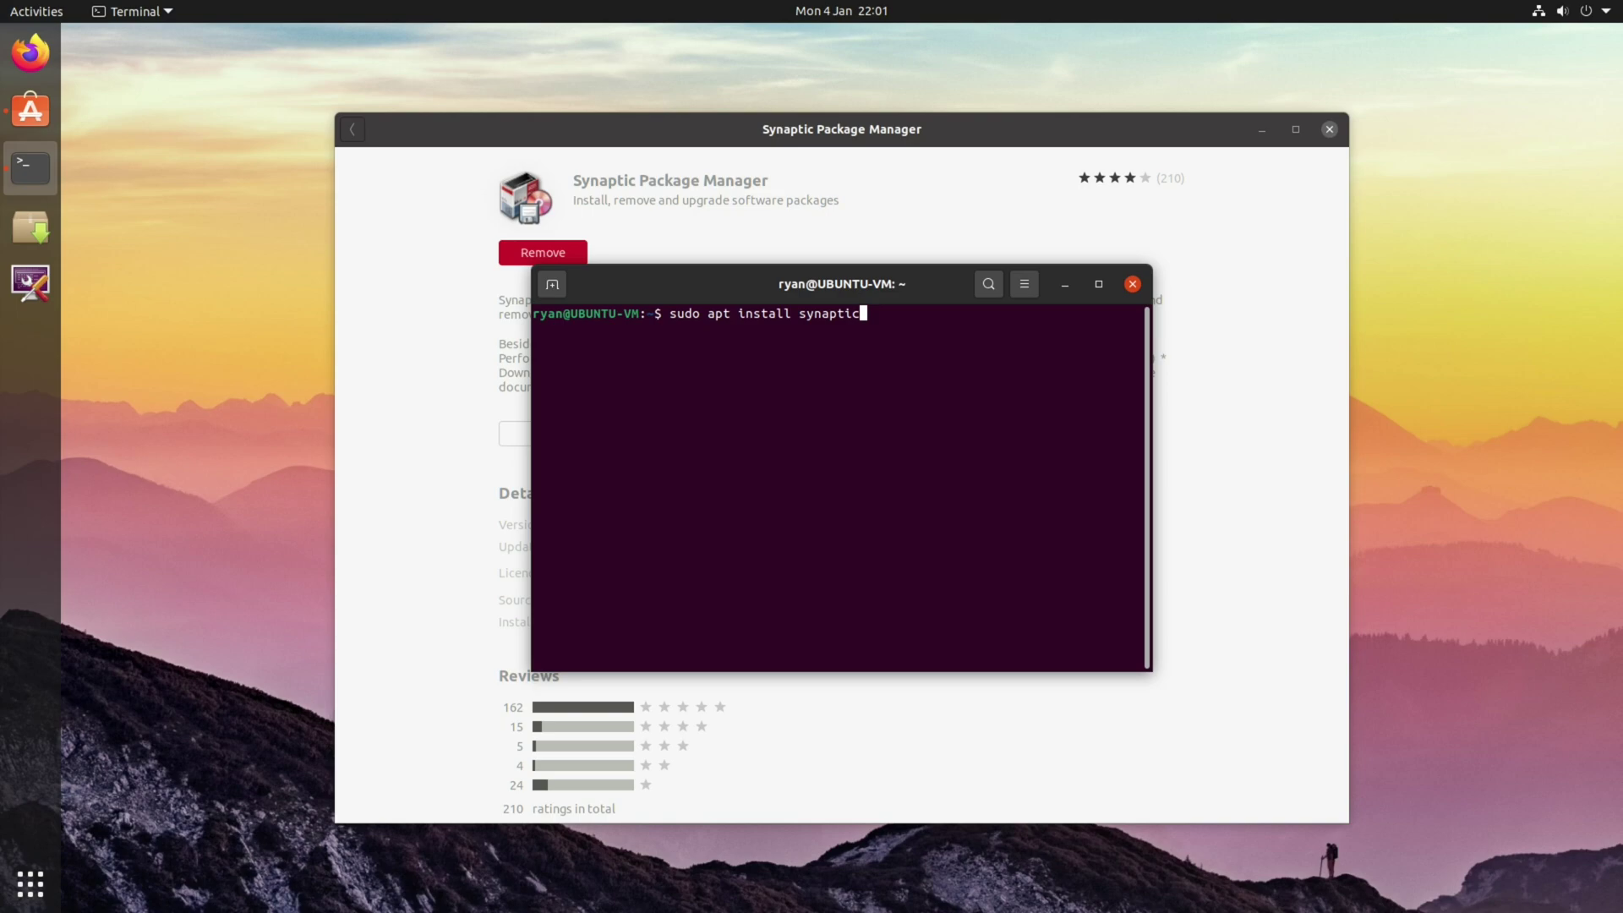
- Run 'sudo apt install synaptic' to install Synaptic Package Manager
key("Return")
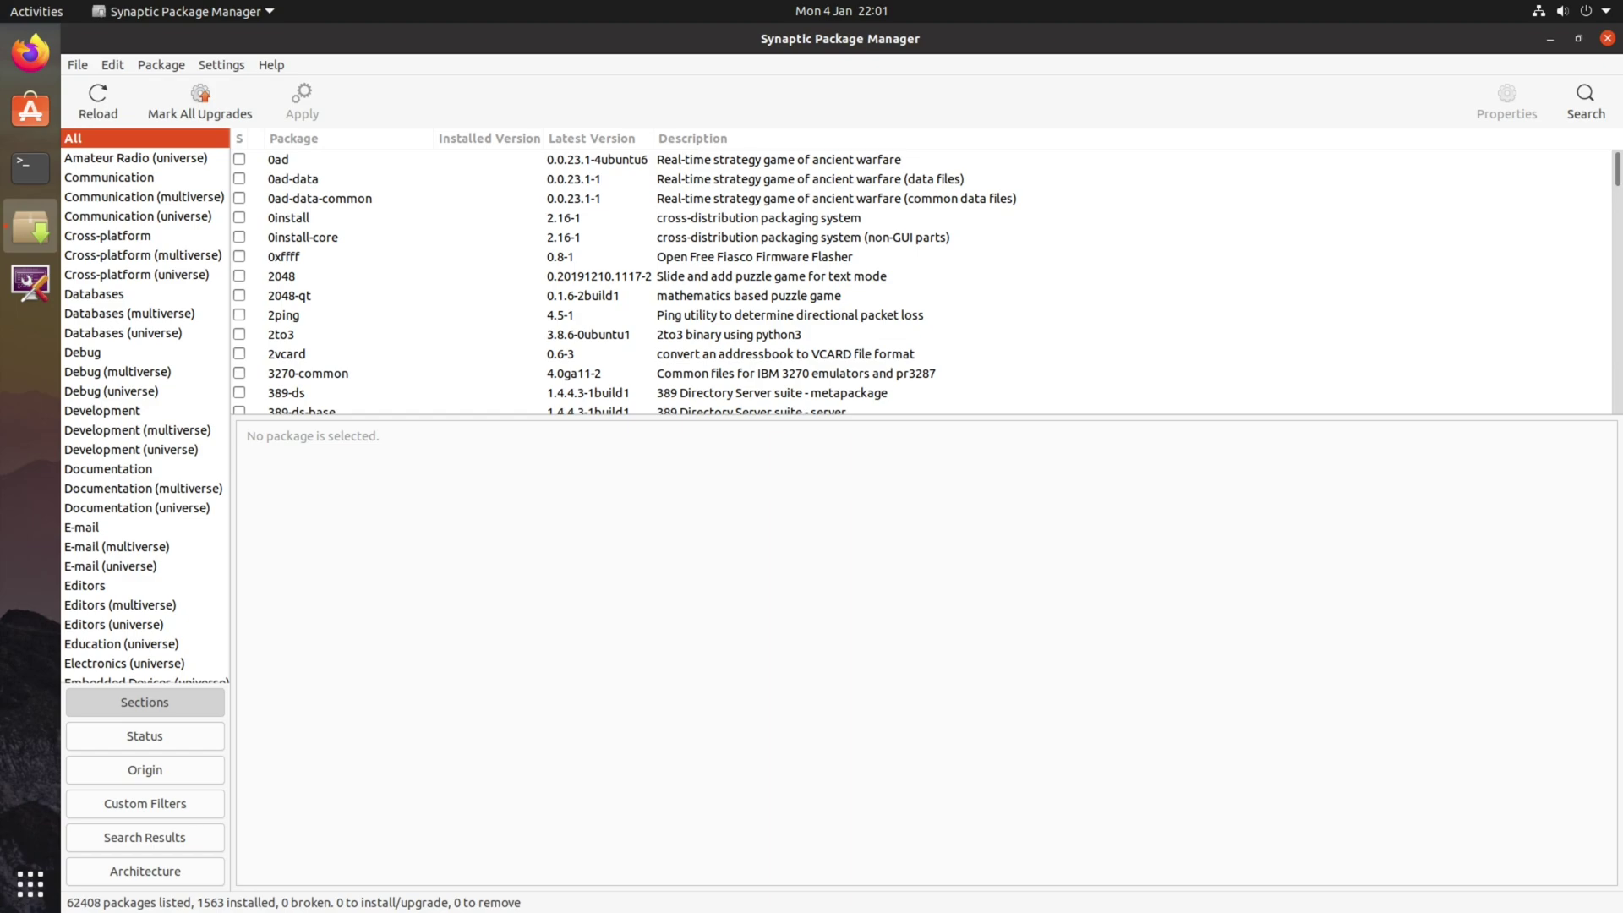
- Search Synaptic for xanmod, sort by installed version, and select the three installed packages
left_click(1554, 110)
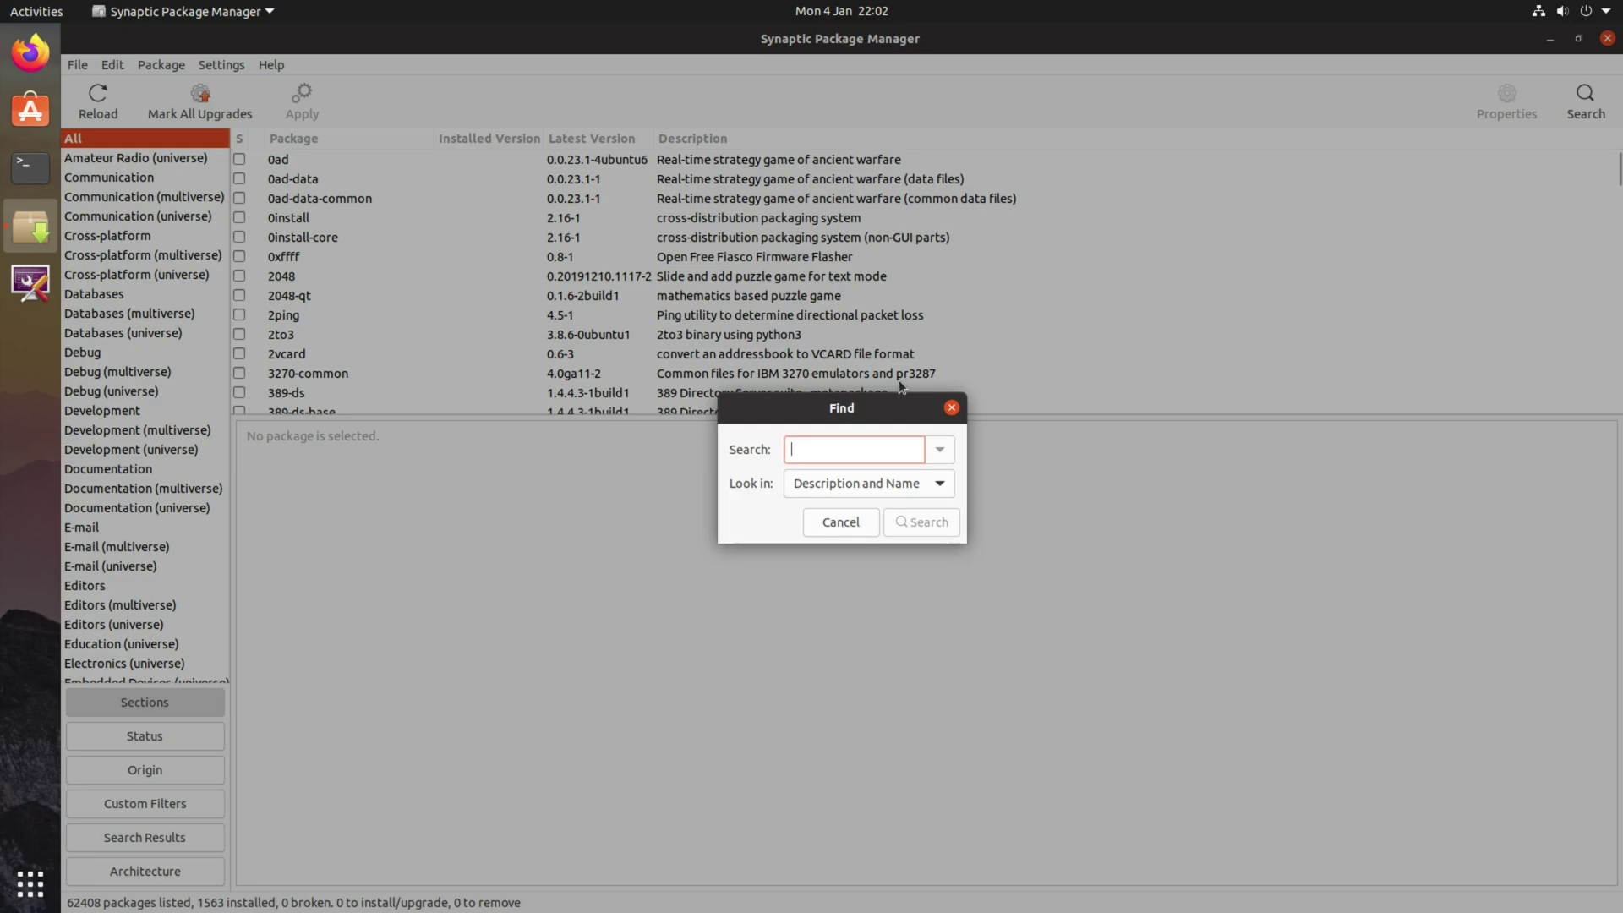
type("xanmod")
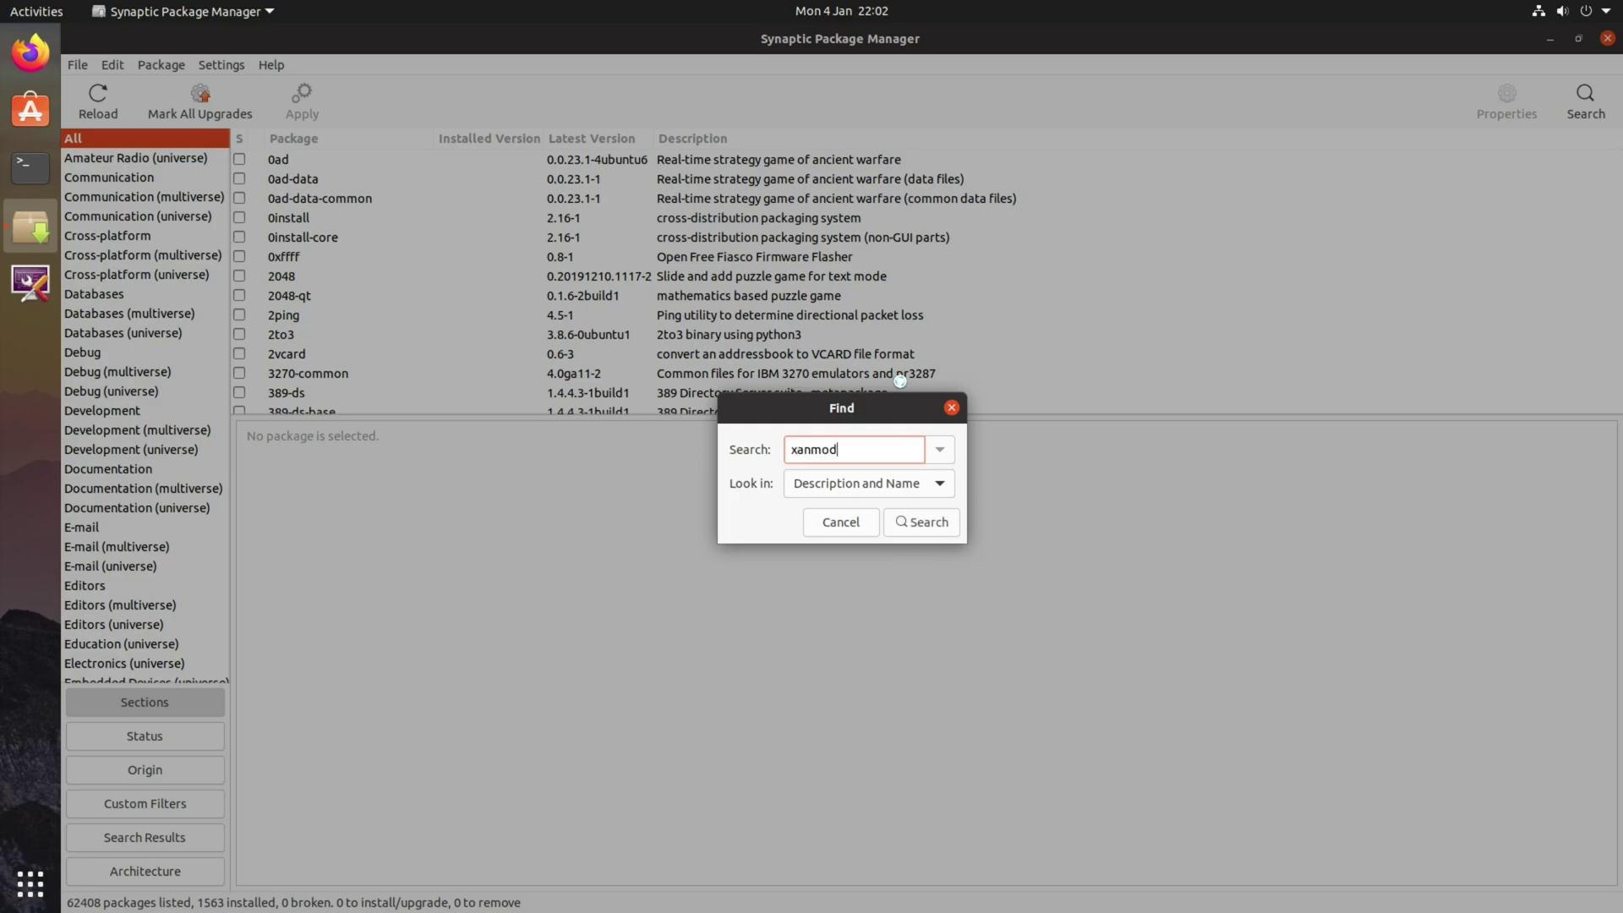
key("Return")
scroll(482, 252, "down", 2)
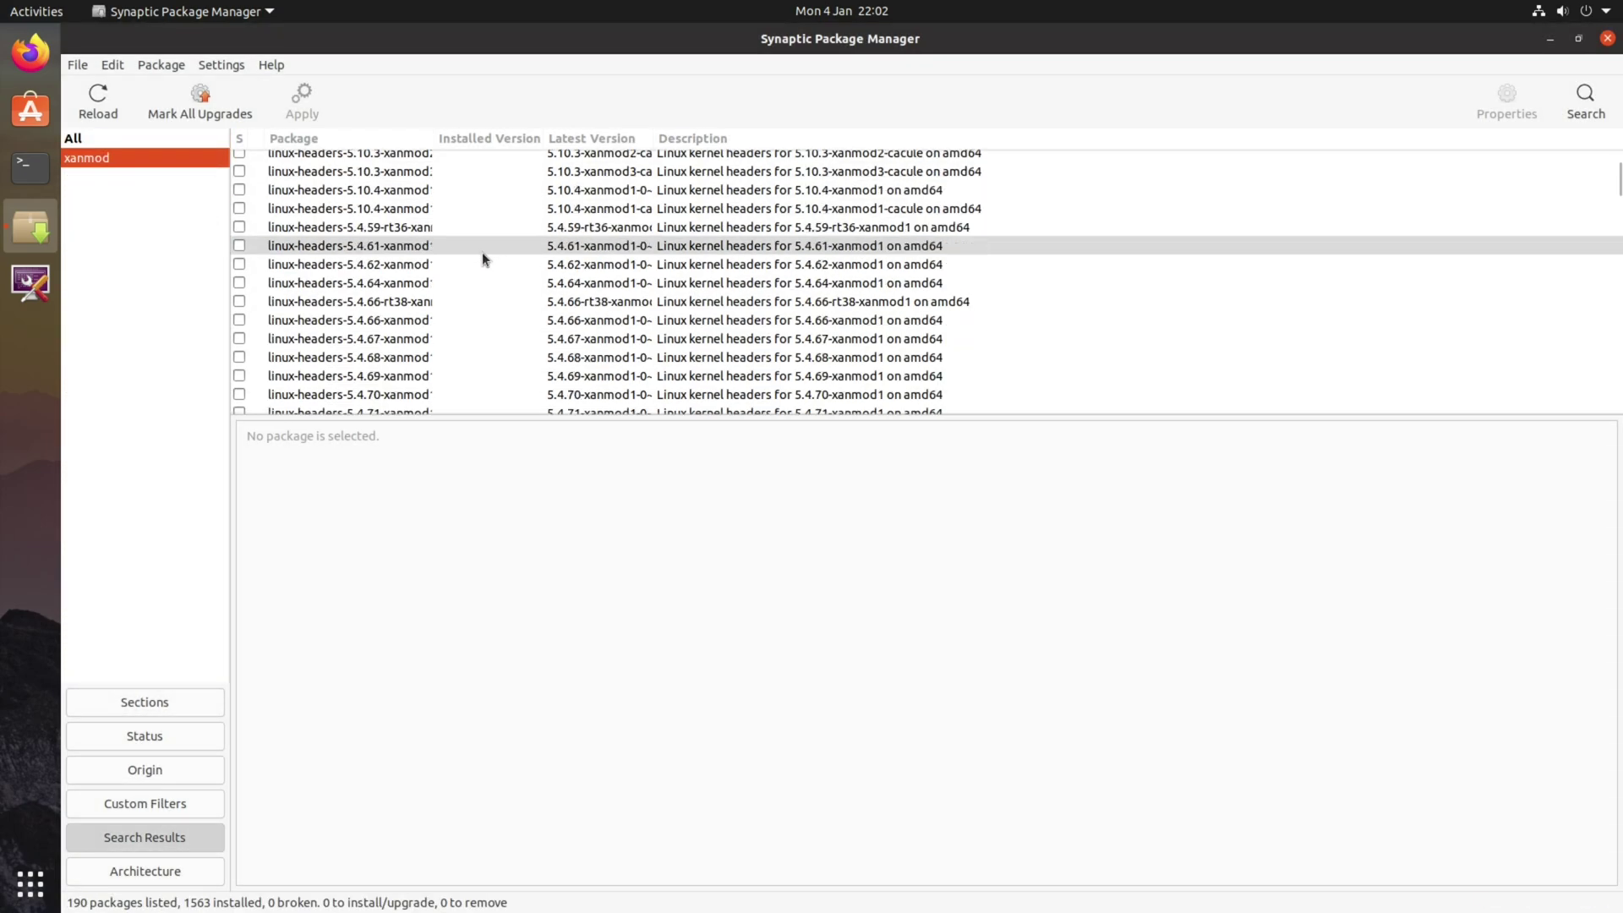
scroll(483, 237, "up", 2)
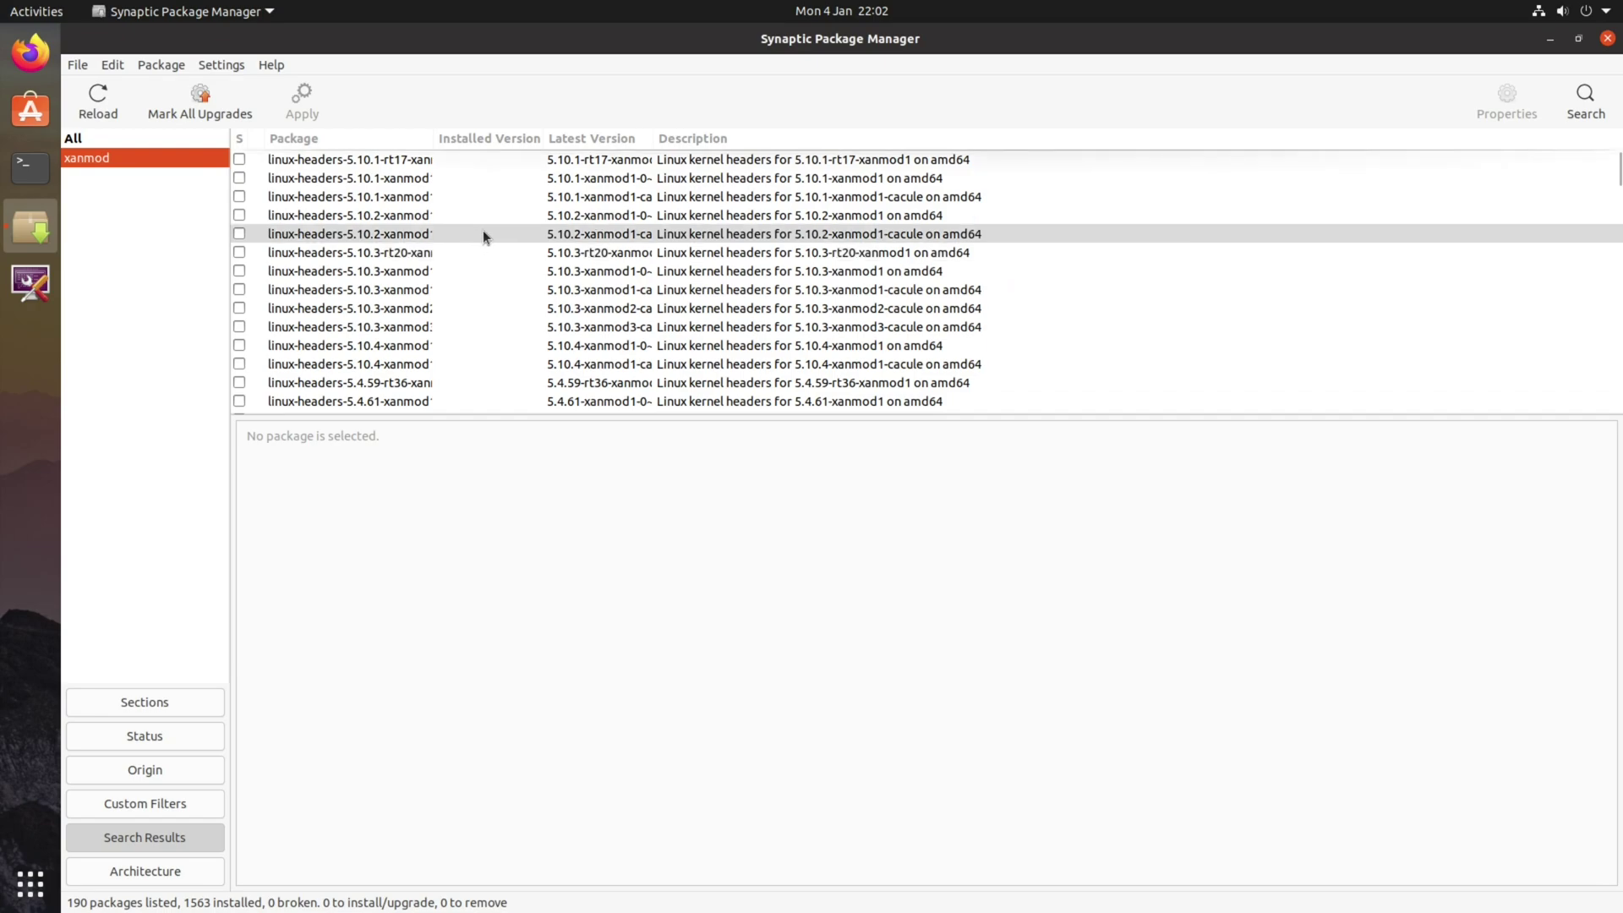
left_click(496, 141)
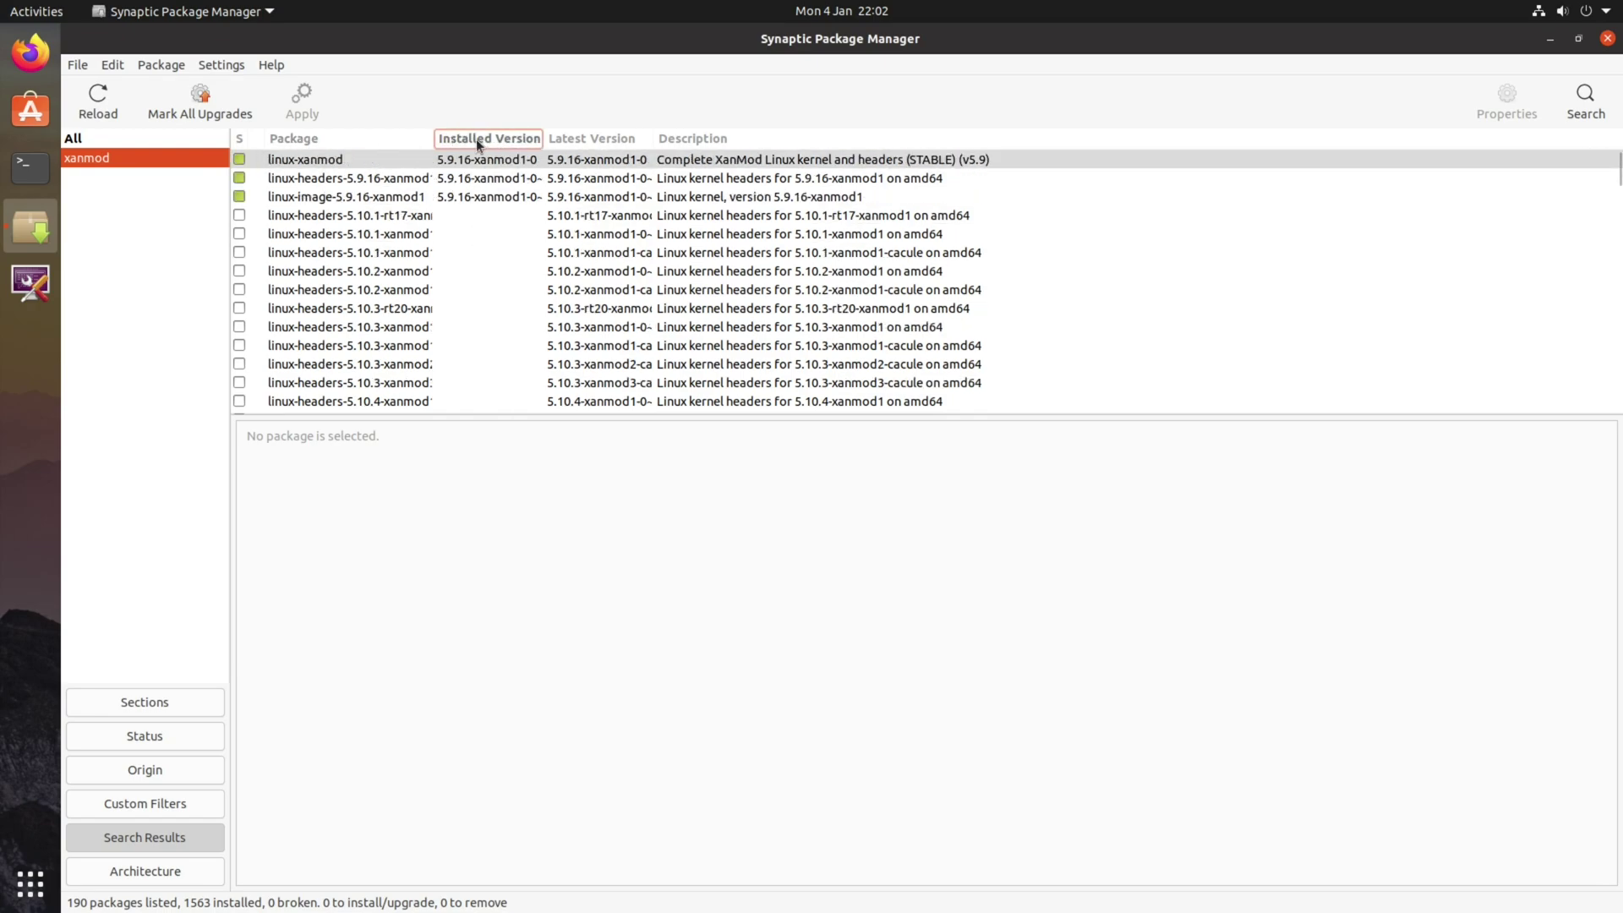
left_click_drag(435, 139, 536, 139)
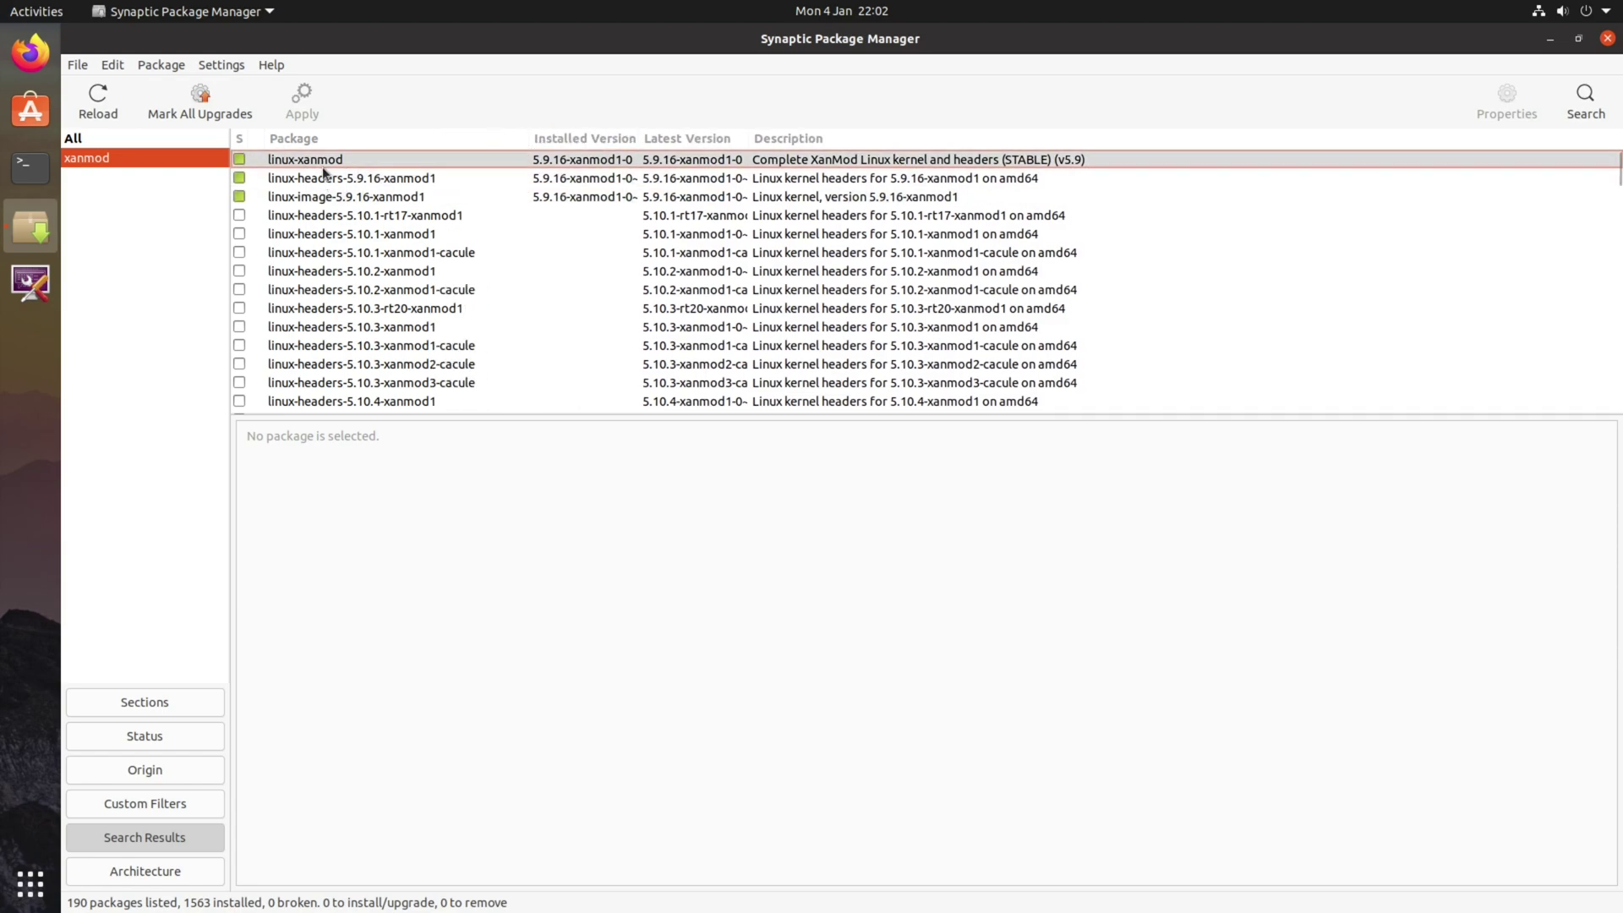
left_click_drag(328, 162, 348, 201)
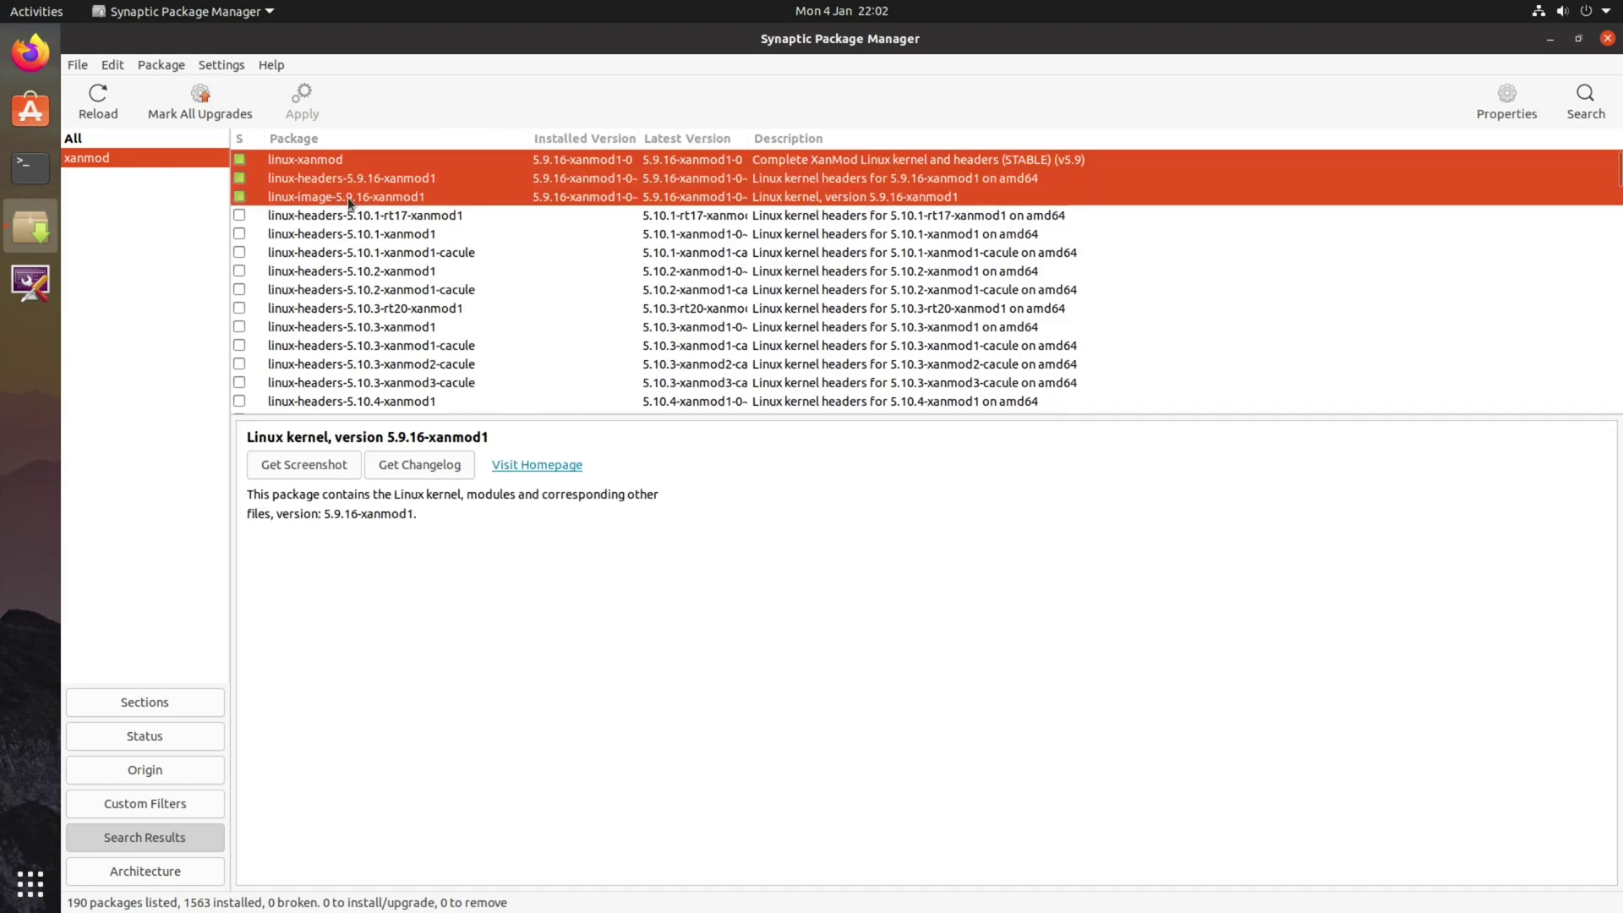
- Mark linux-xanmod and the 5.9.16-xanmod1 headers and image for removal, and apply
right_click(351, 157)
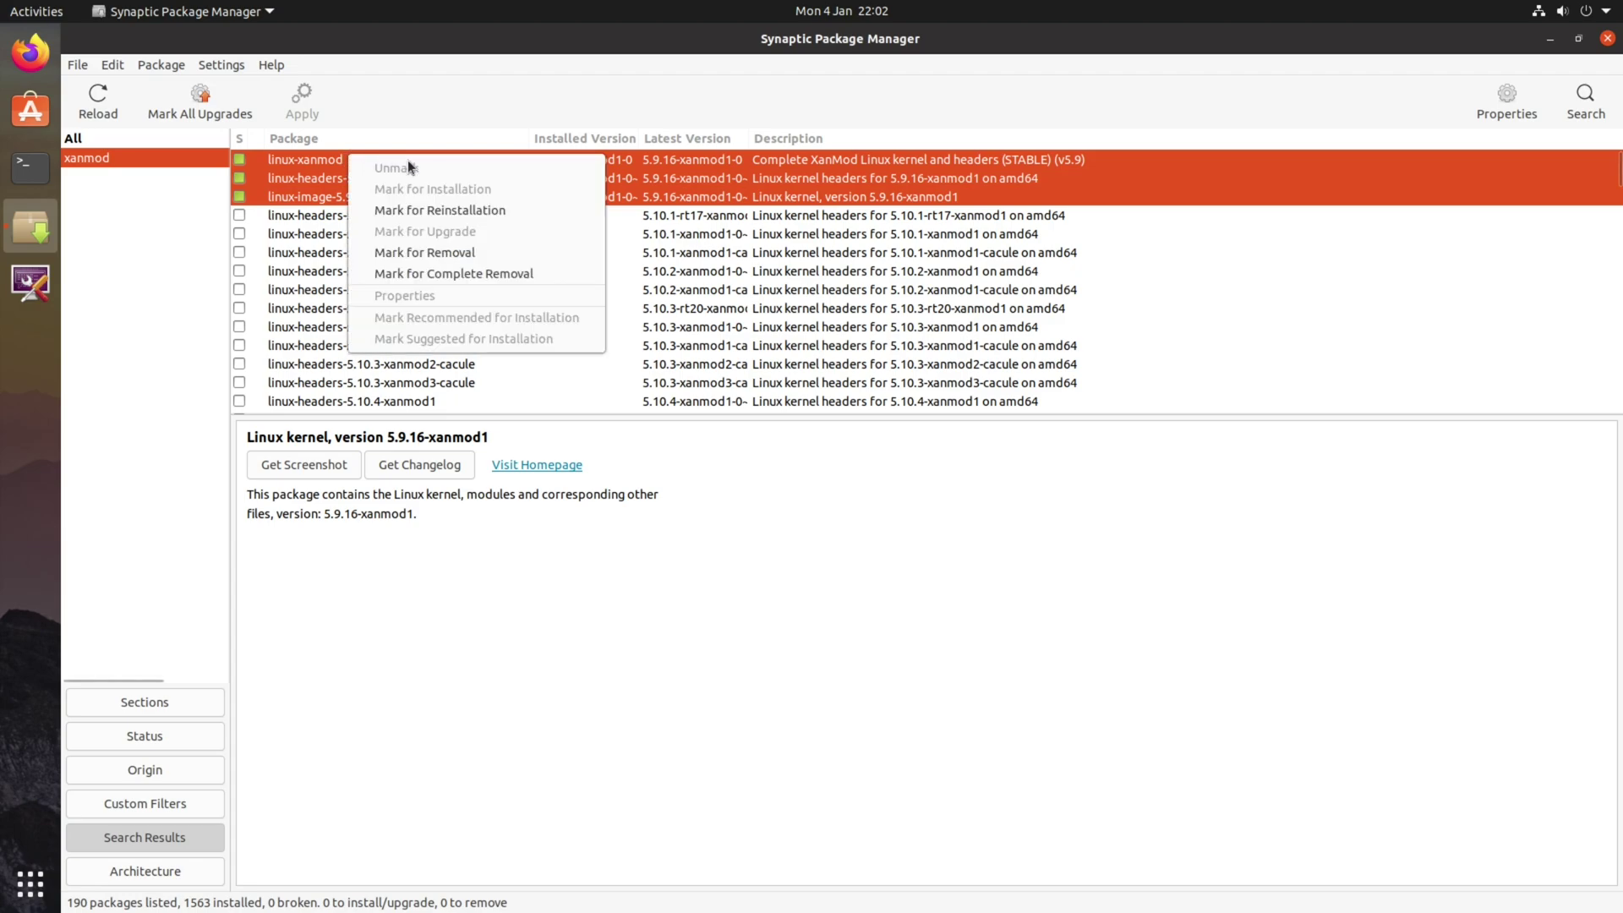
left_click(448, 252)
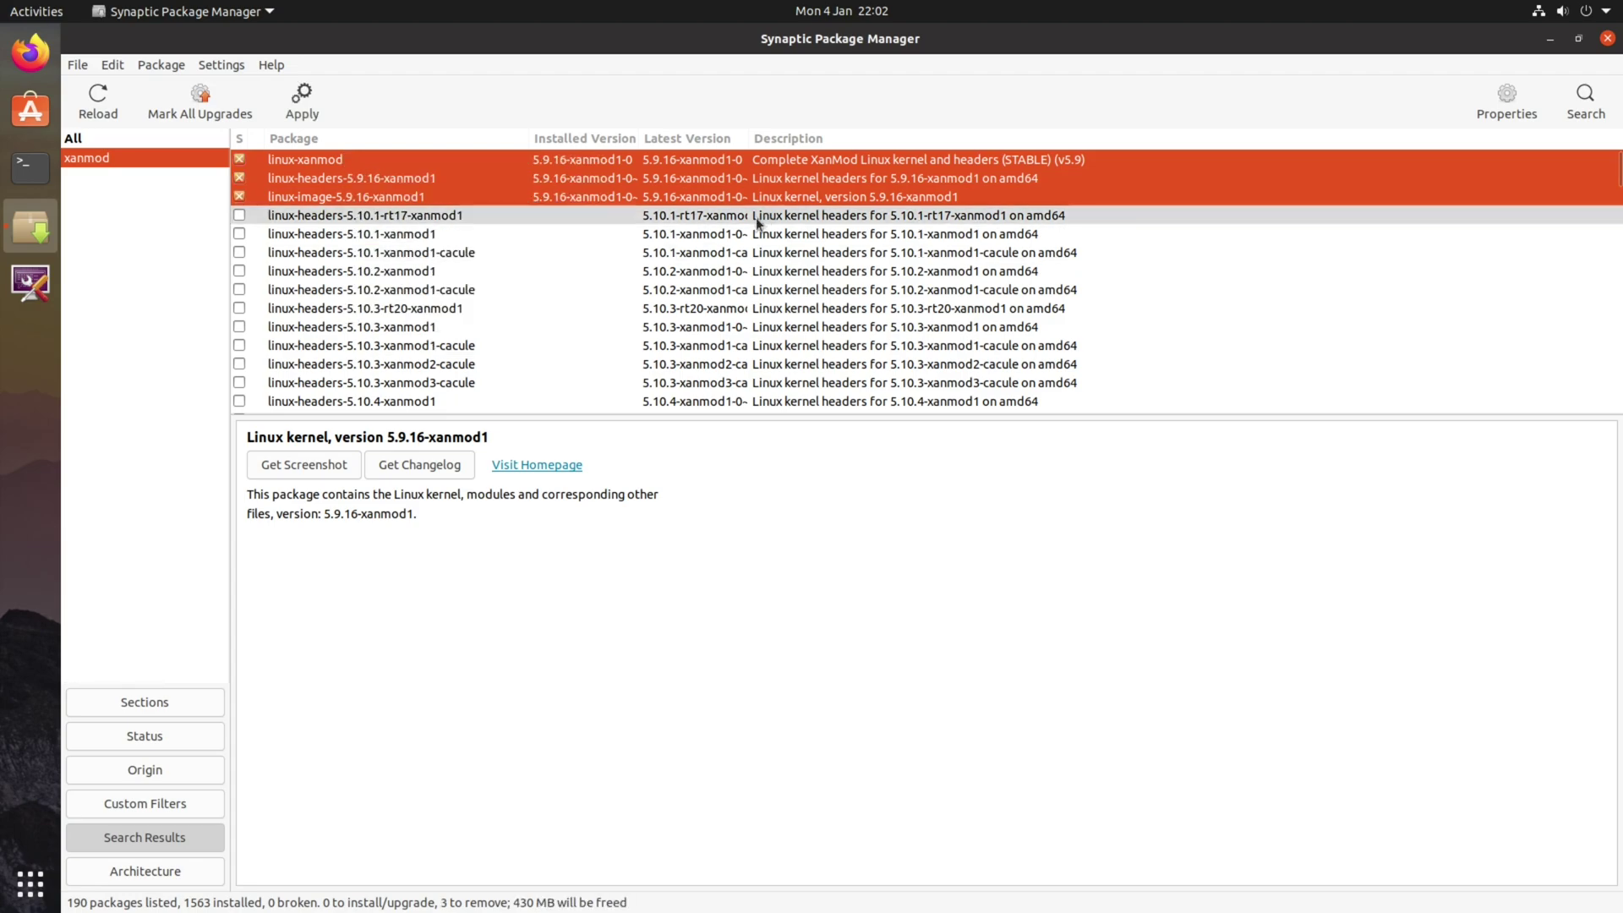
left_click(302, 99)
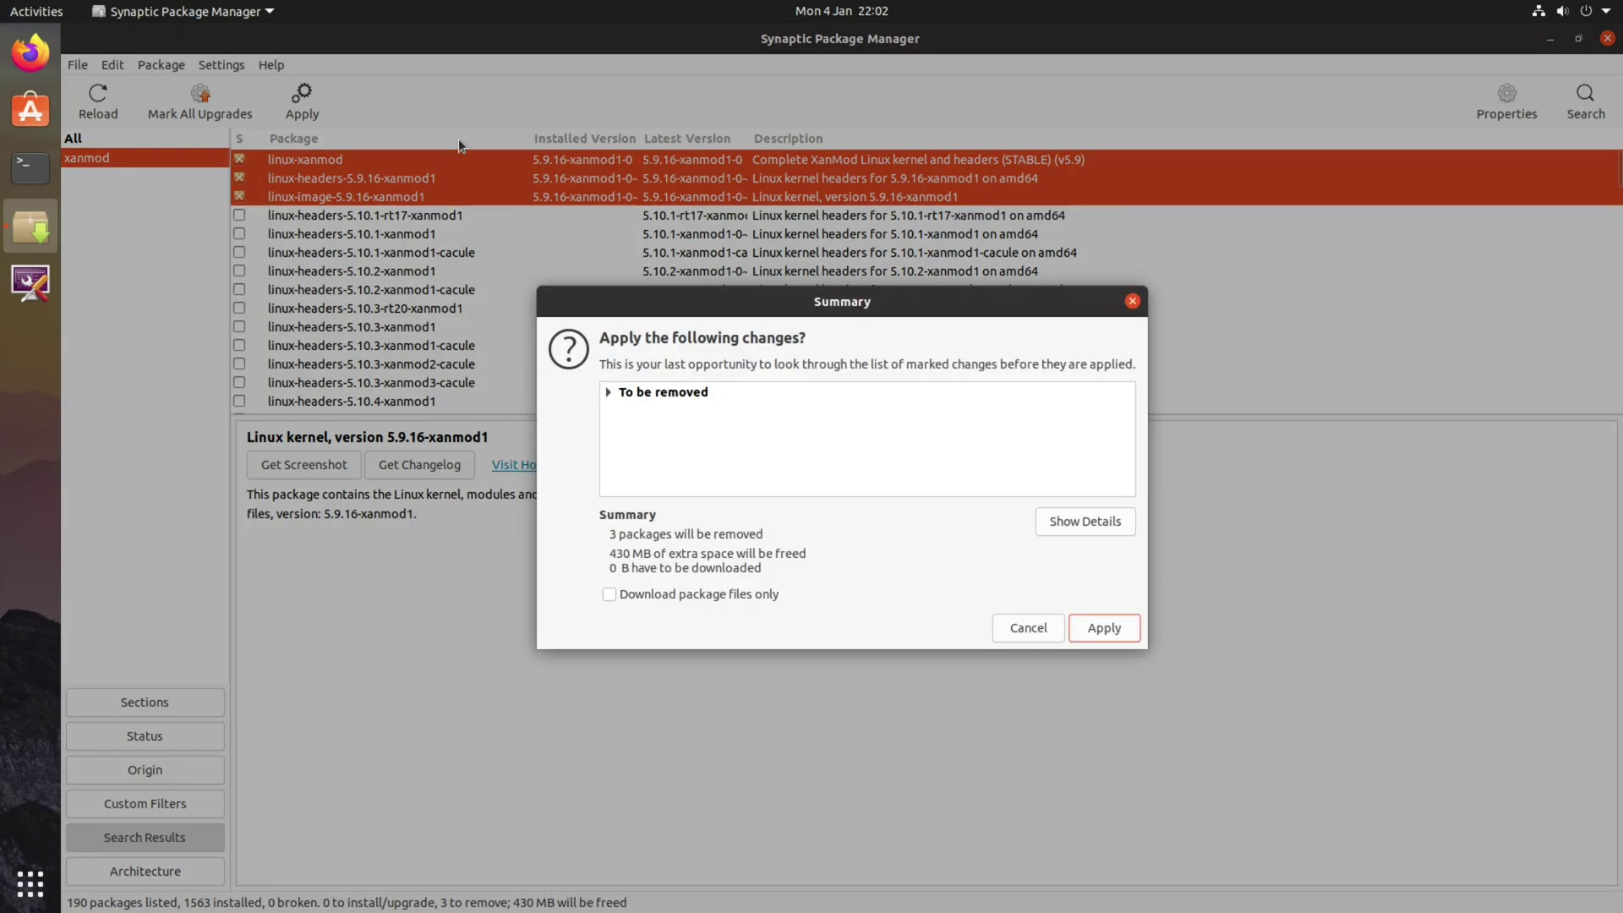
left_click(606, 391)
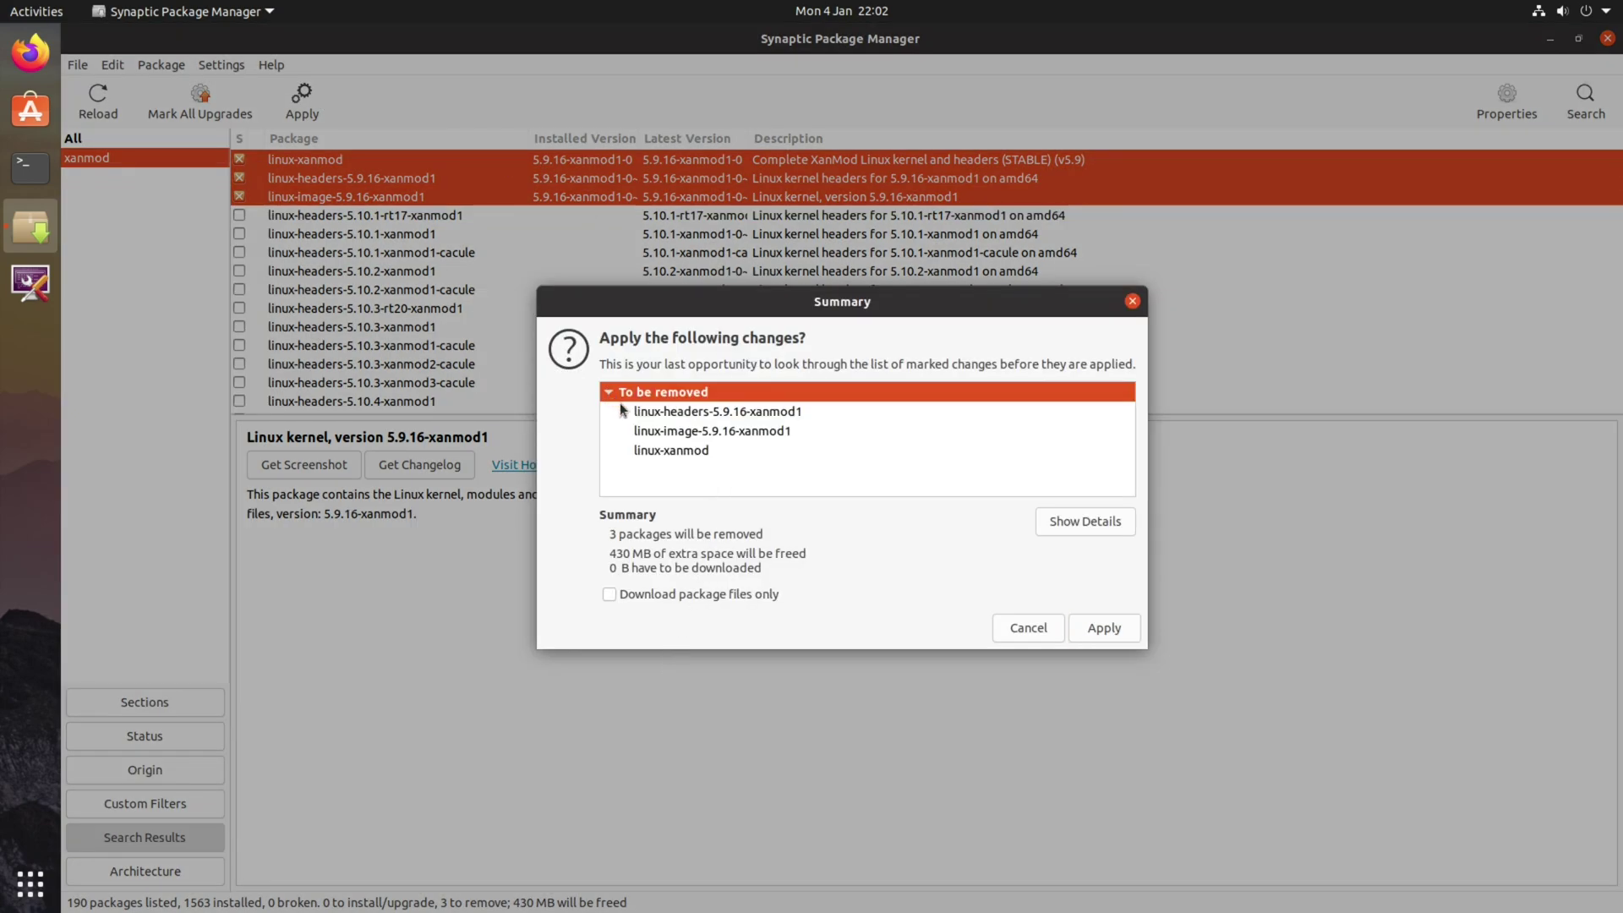
left_click(1100, 632)
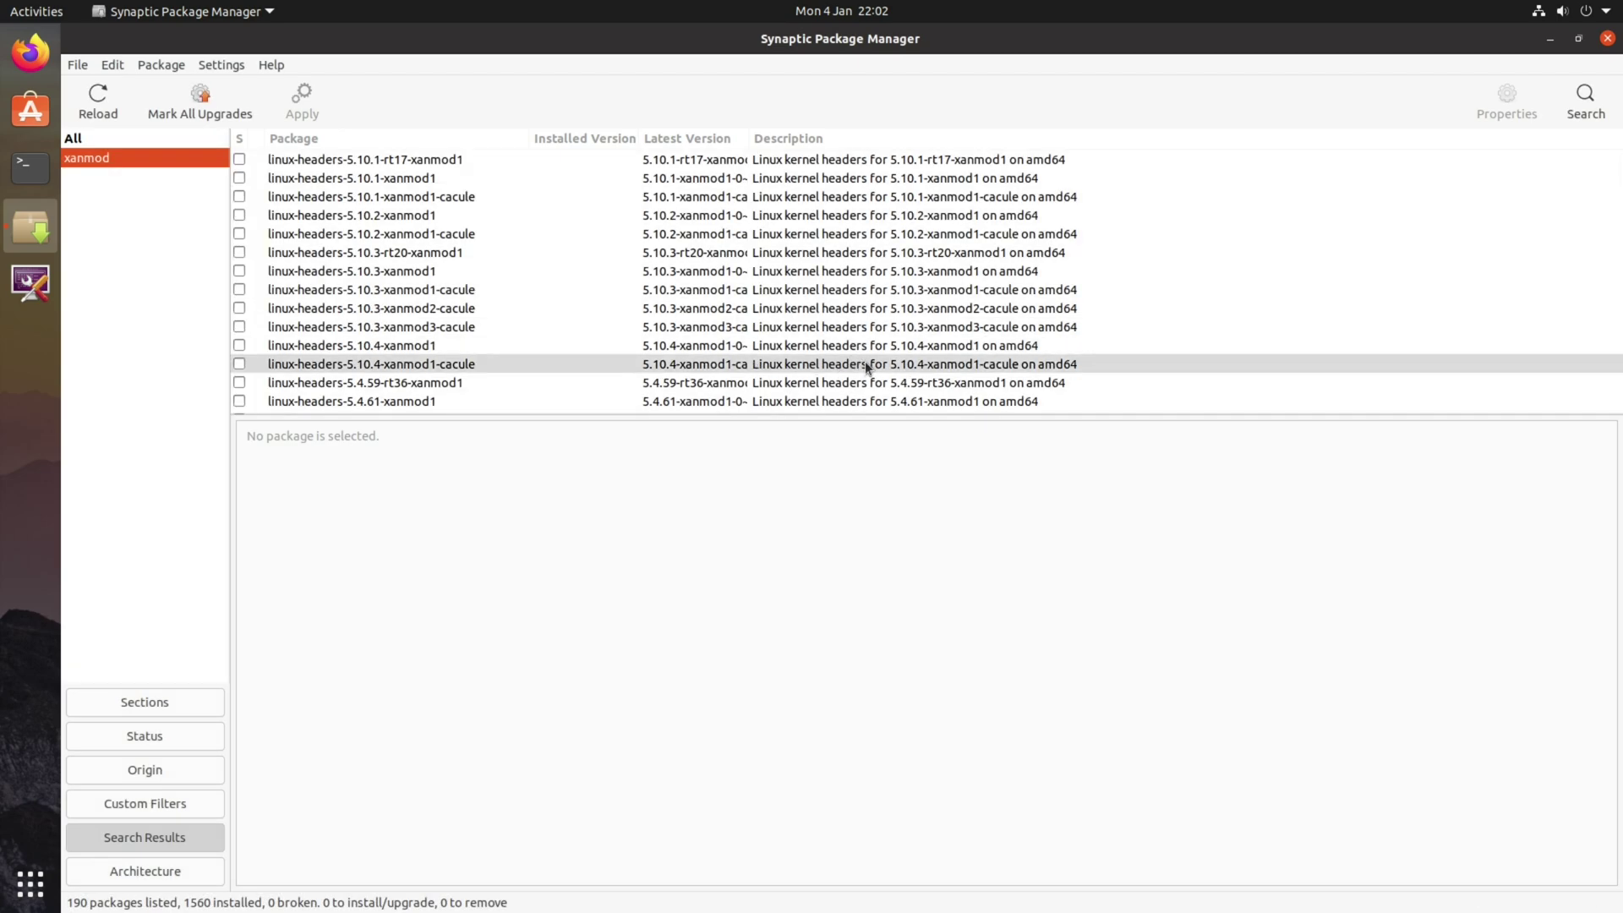
- Remove the deb.xanmod.org entry from Other Software repositories, then close and reload package information
left_click(216, 62)
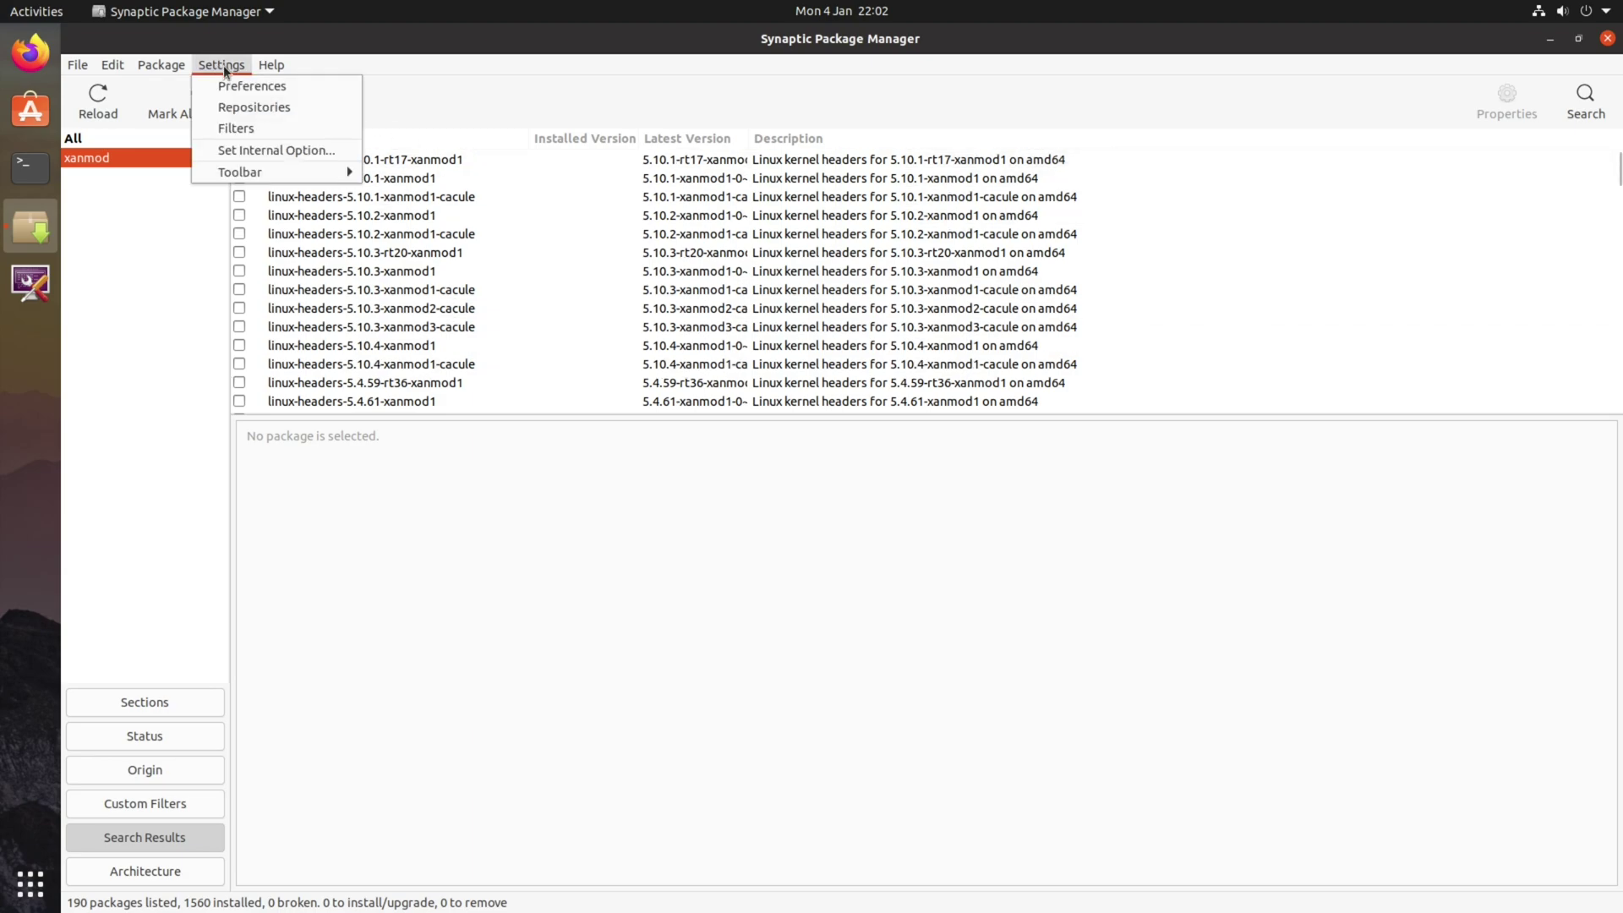
left_click(258, 105)
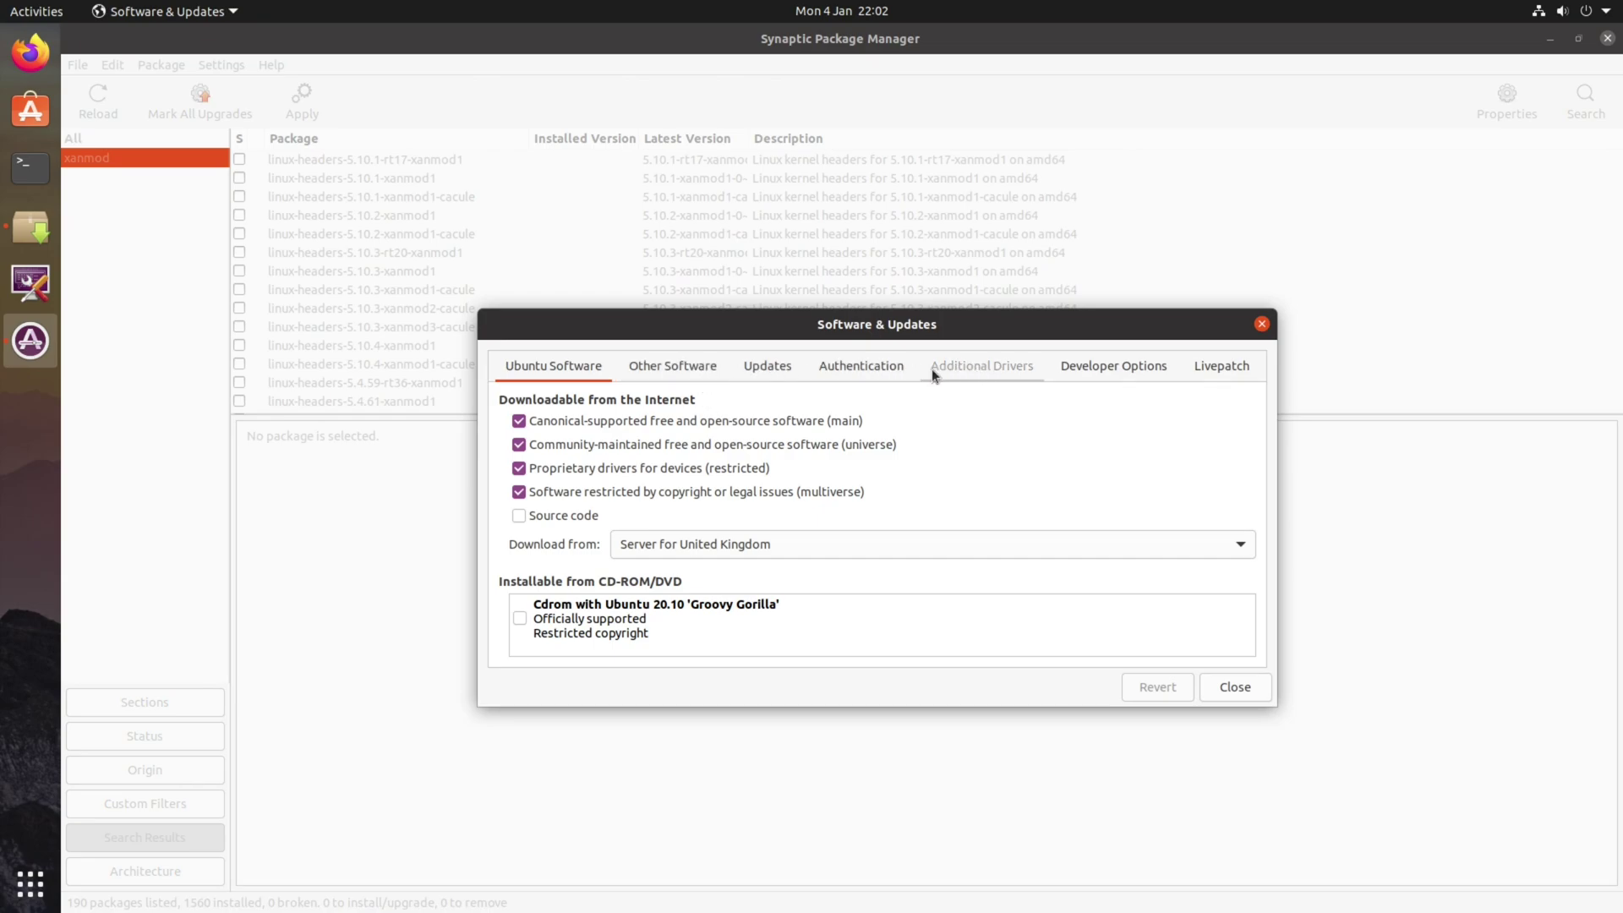
left_click(688, 365)
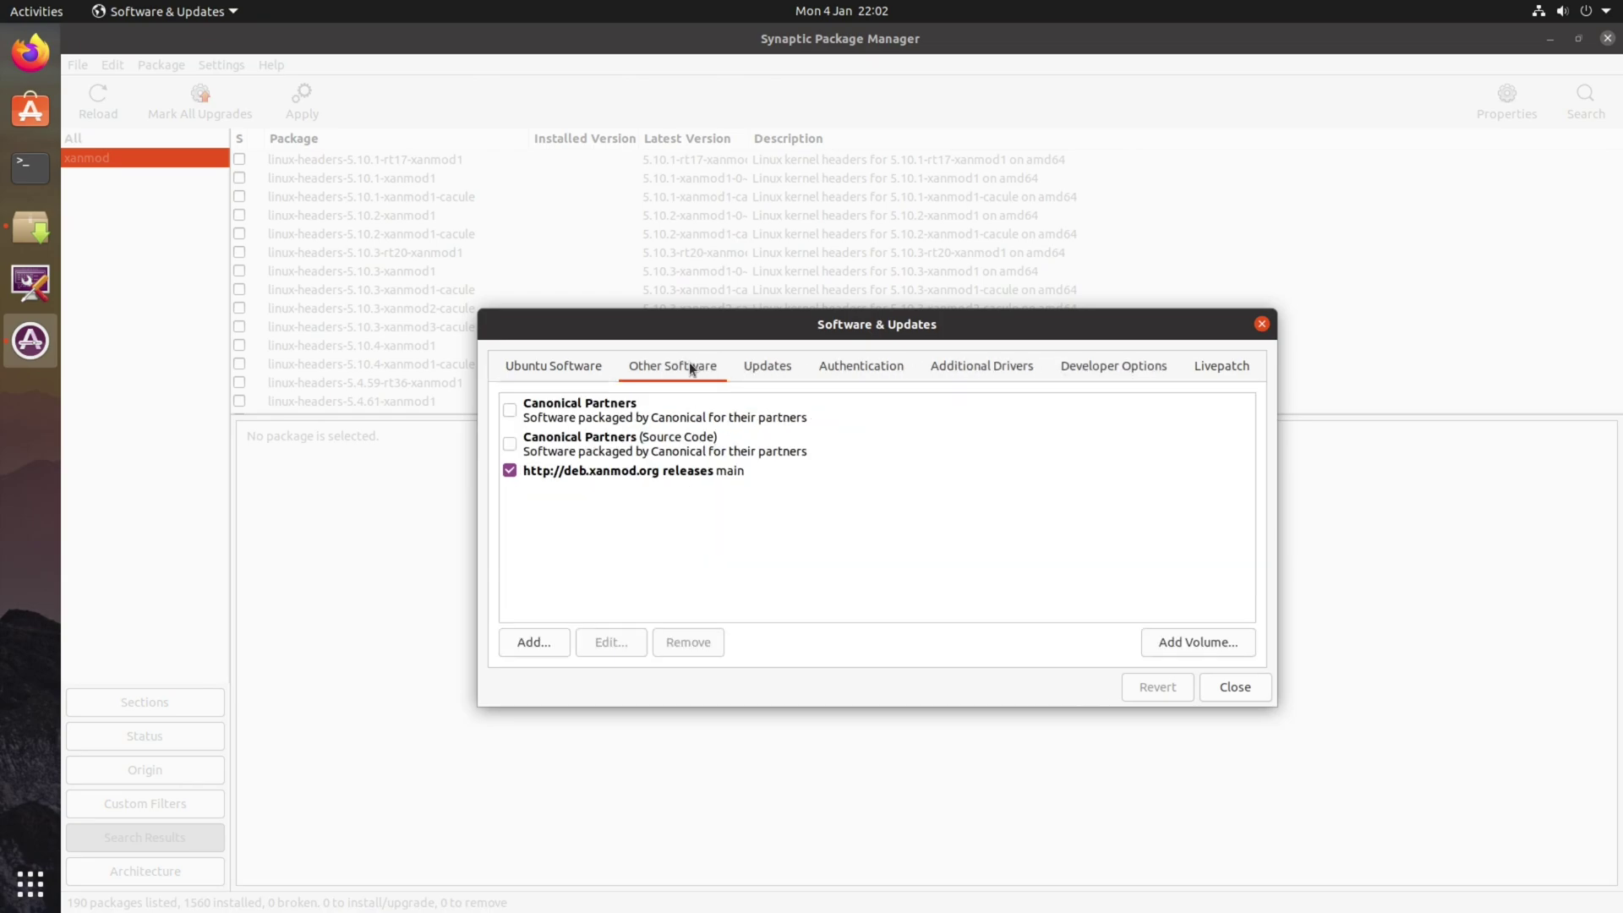
left_click(641, 466)
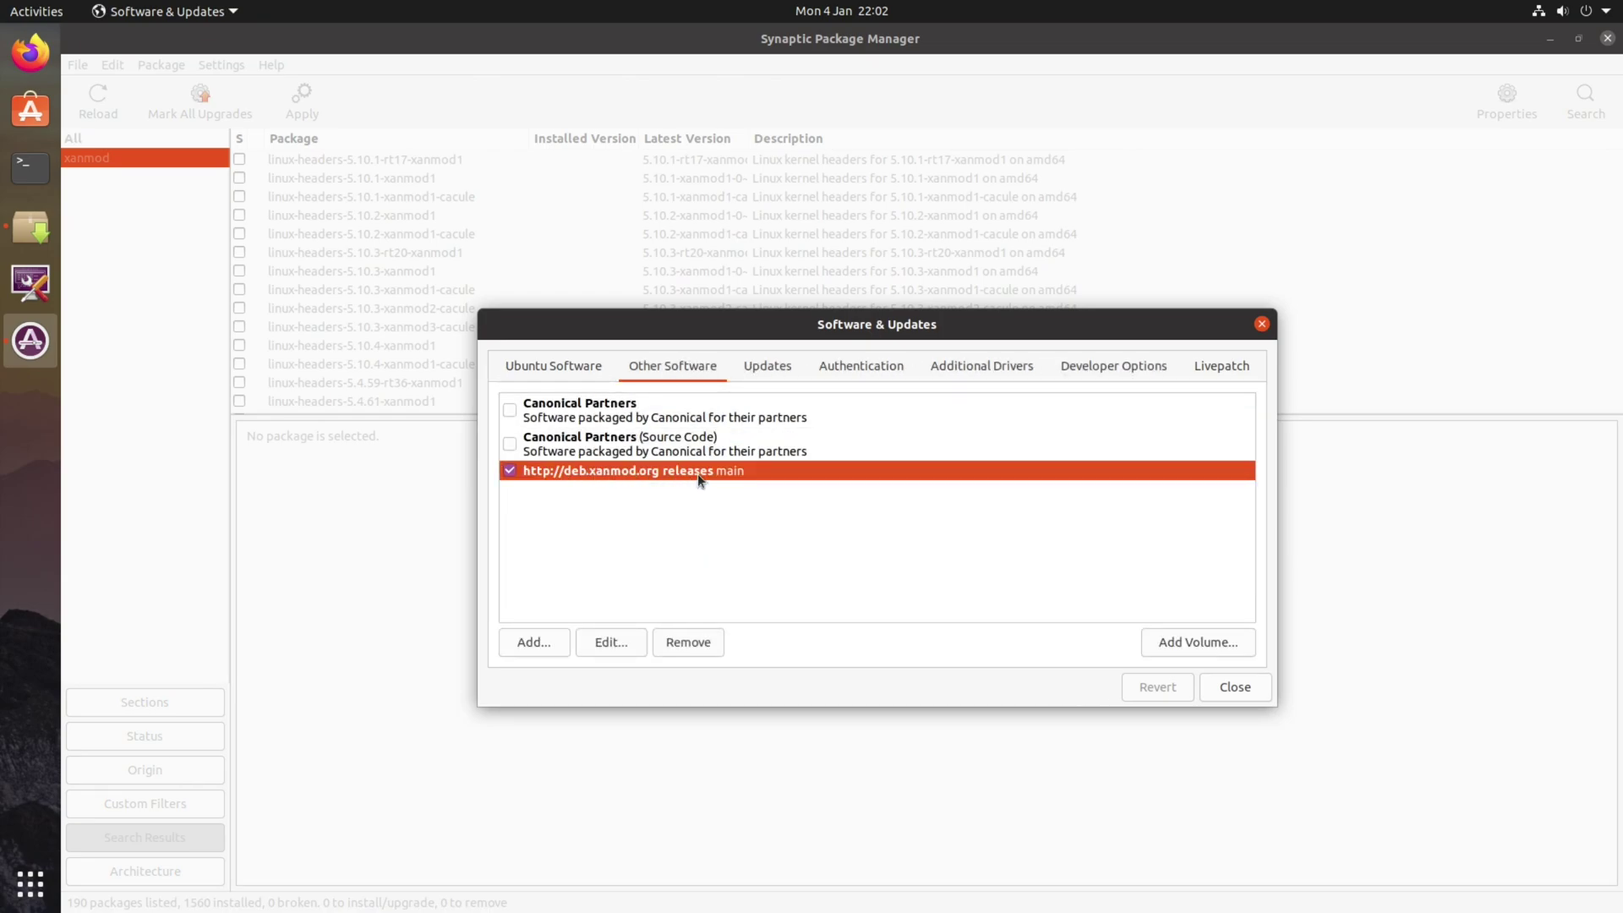
left_click(693, 645)
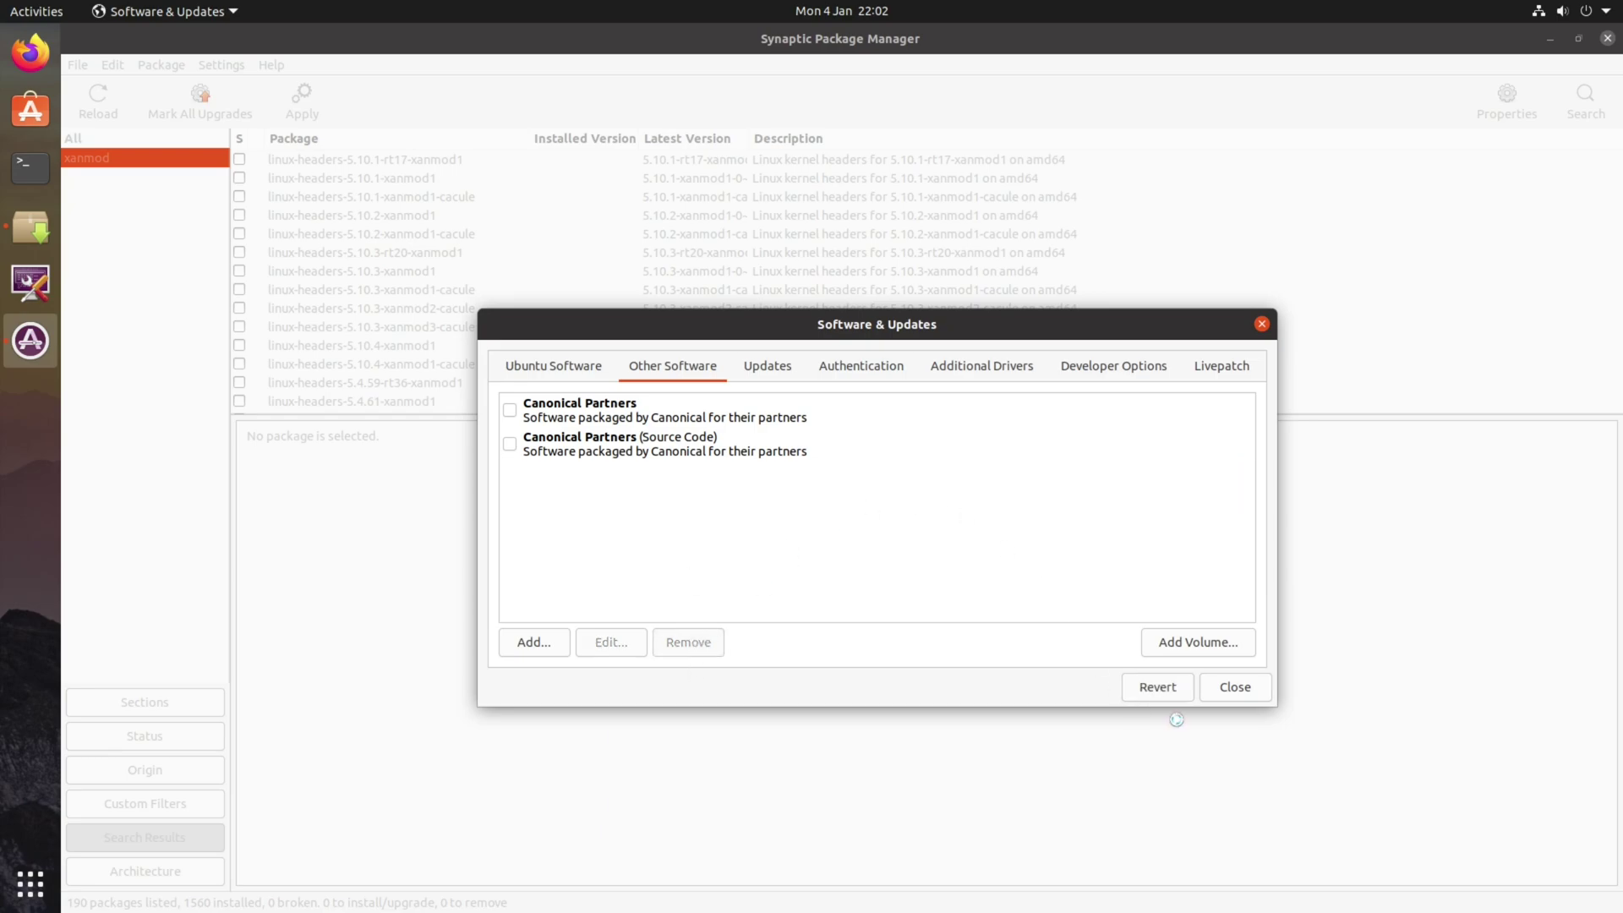
left_click(1233, 686)
left_click(928, 534)
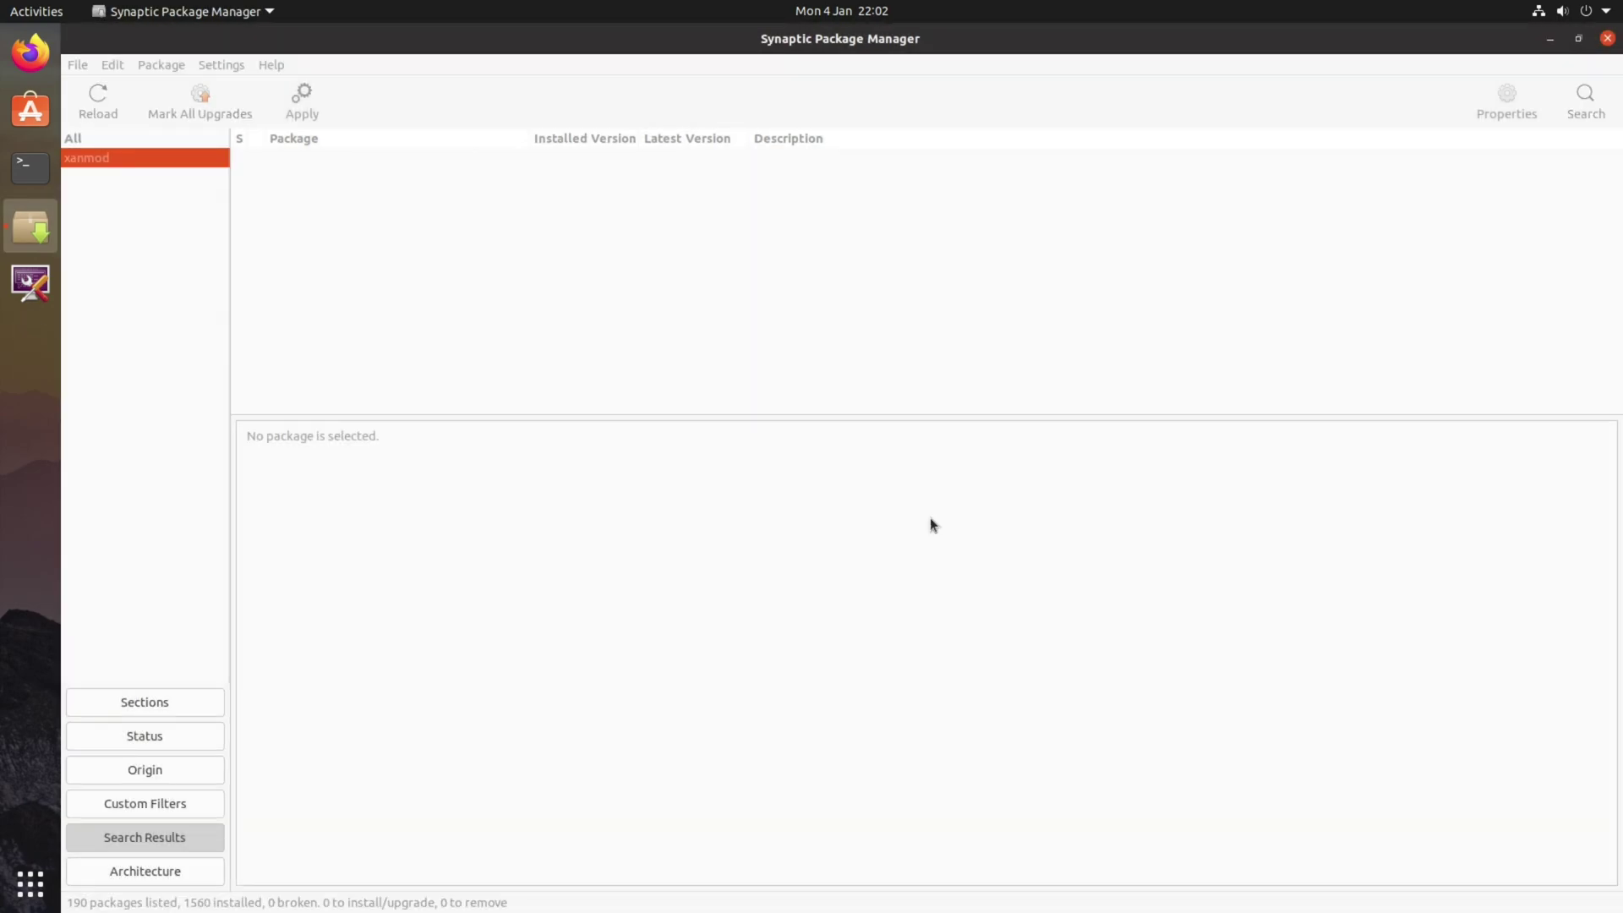